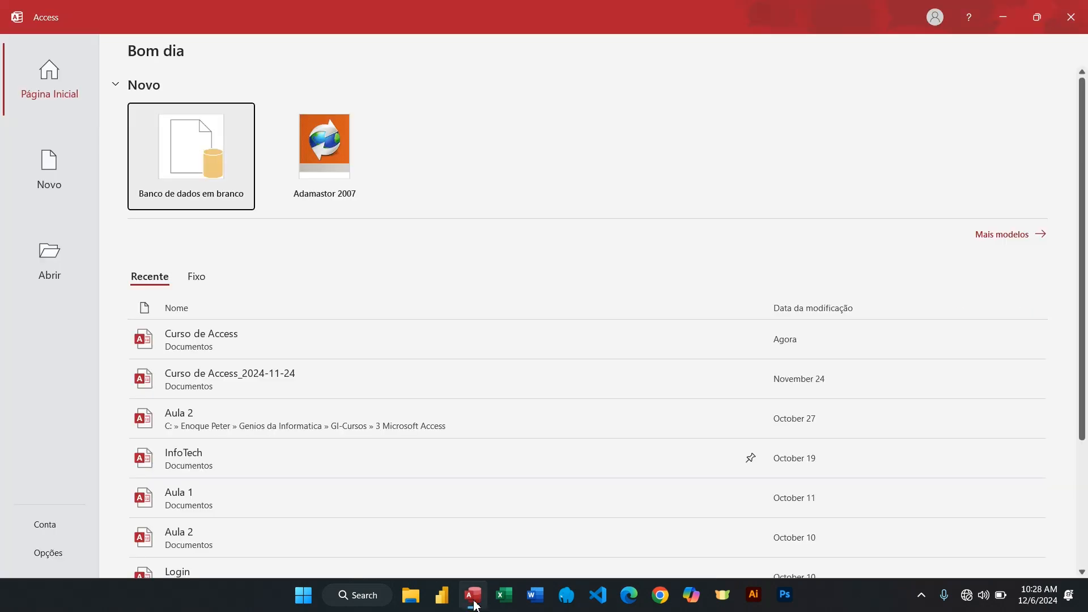
- Open the Curso de Access database and bring up the form Formulário1 in Design view
click(450, 347)
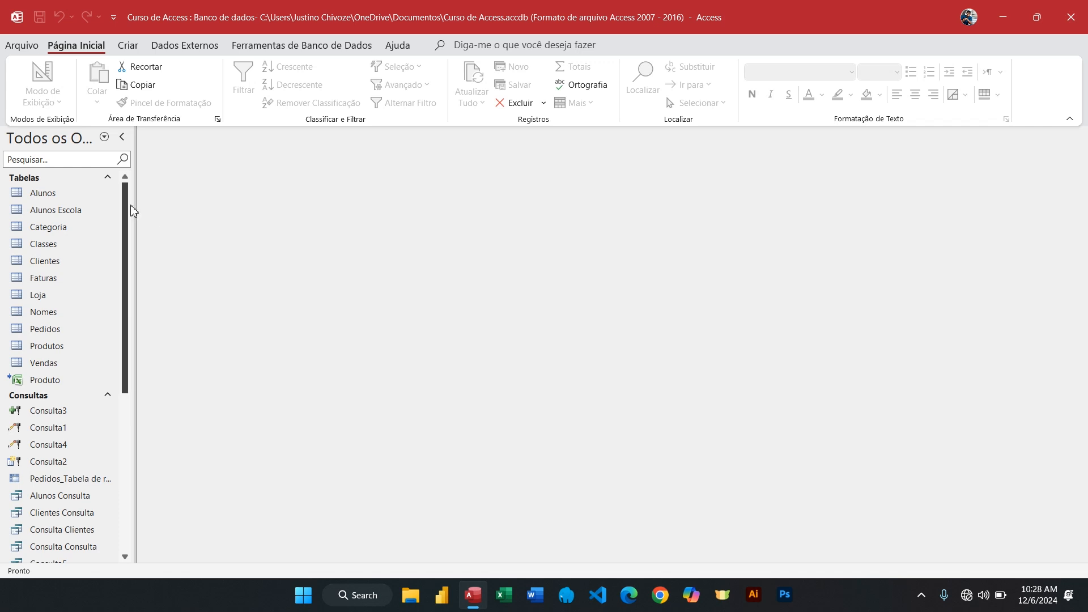
drag(124, 227, 125, 558)
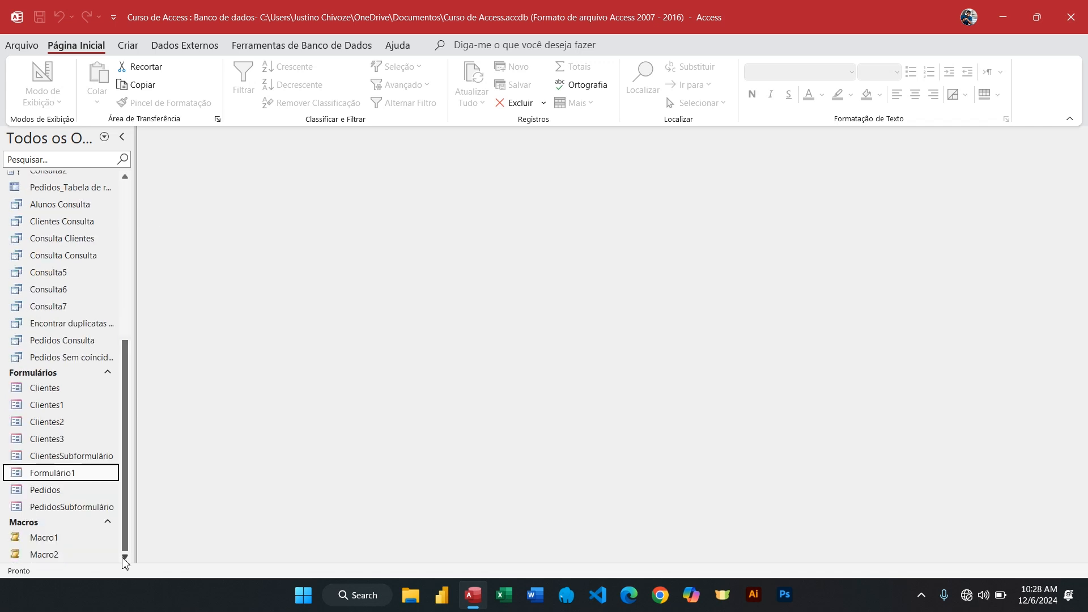
double_click(41, 475)
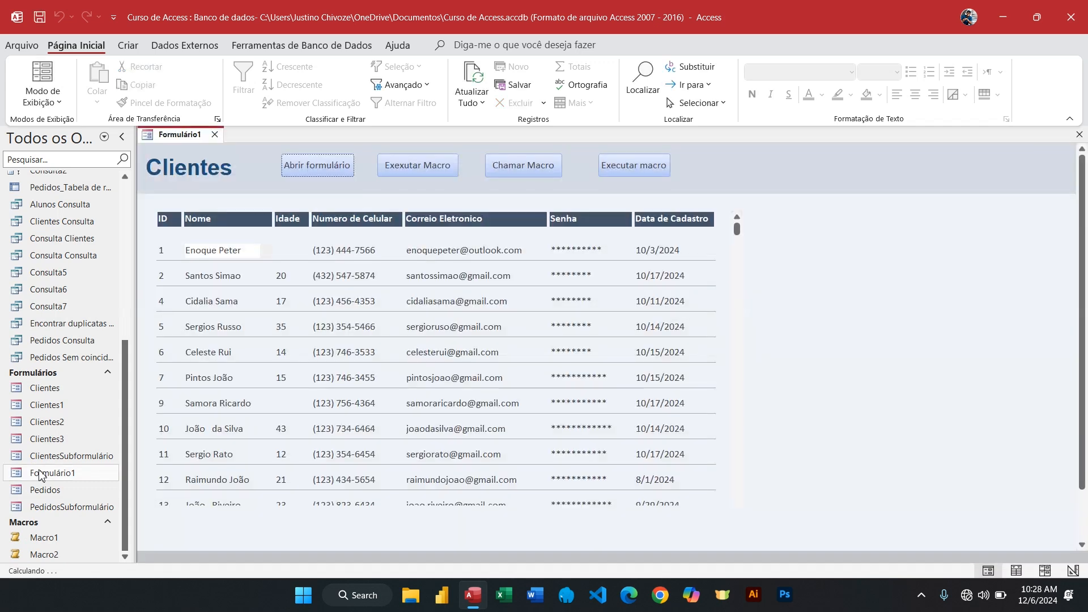
right_click(719, 172)
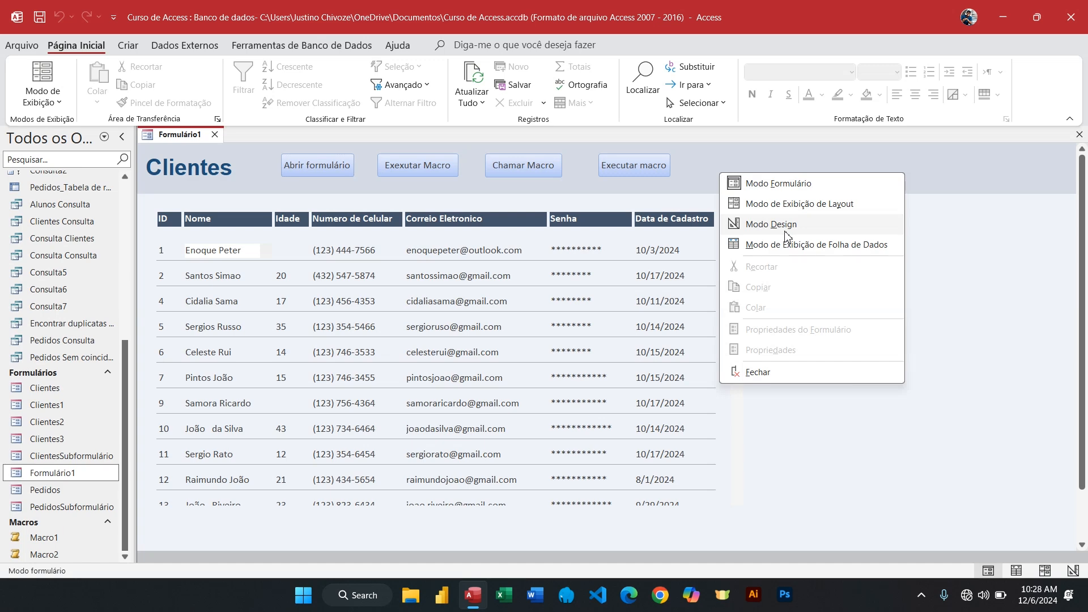
click(785, 228)
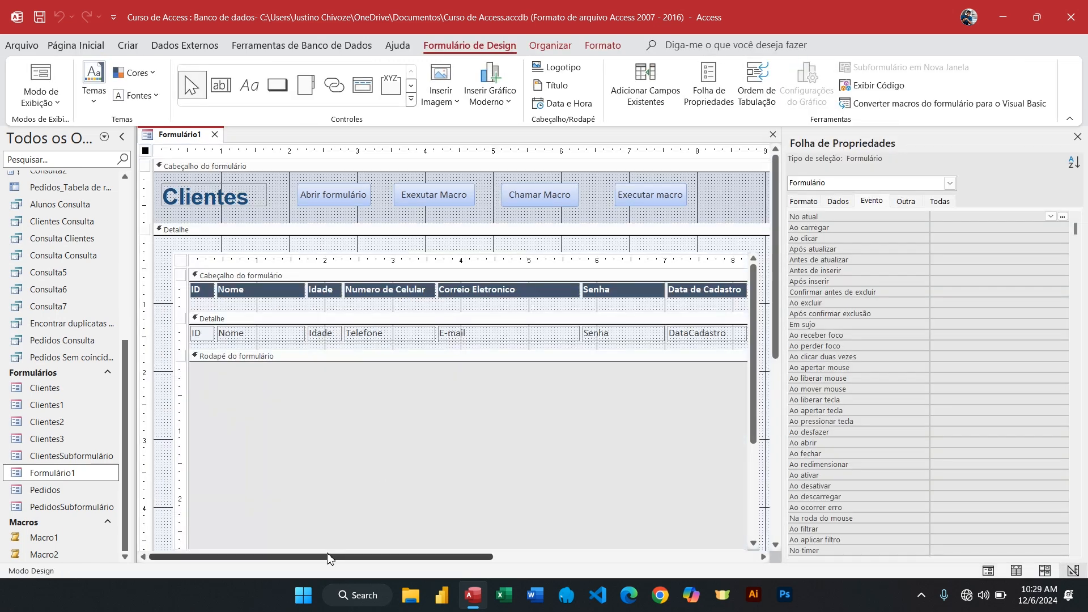
- Add a text box to the form header beside the Executar macro button and place its label directly above it
drag(322, 560, 425, 560)
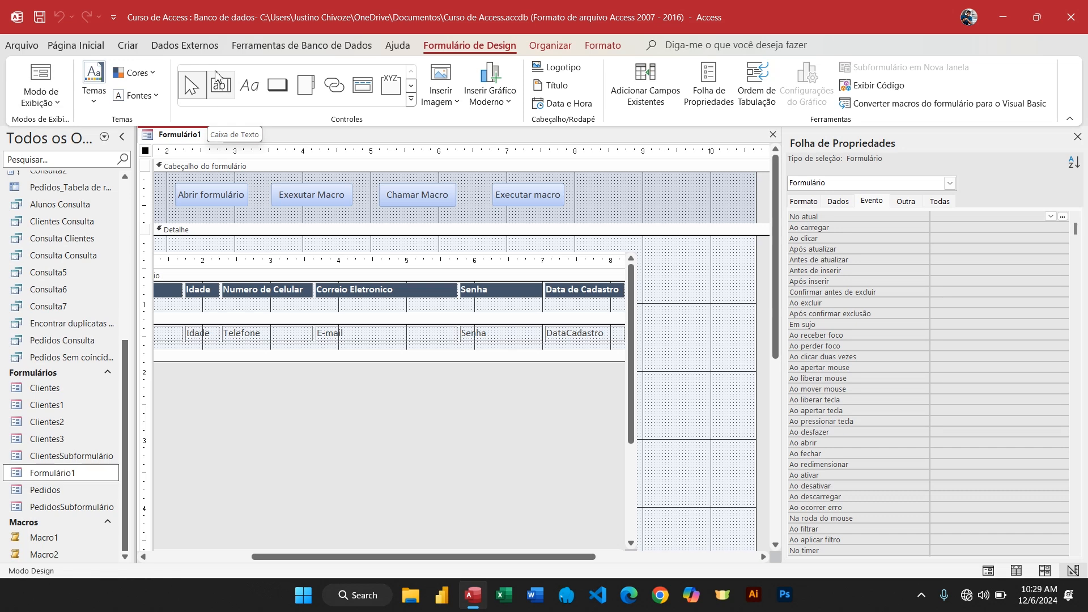
click(221, 88)
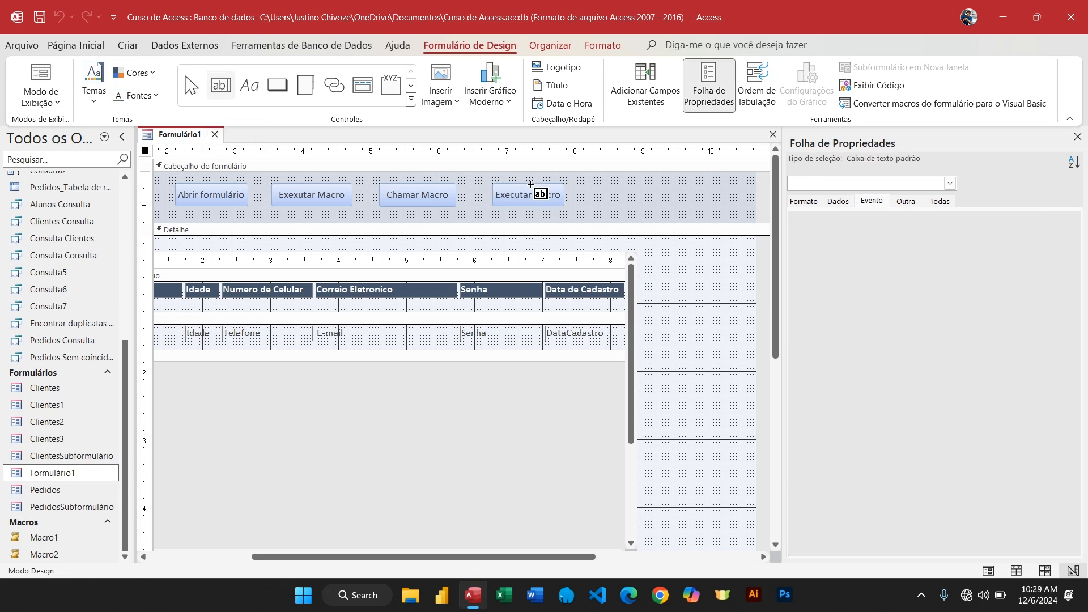
click(593, 195)
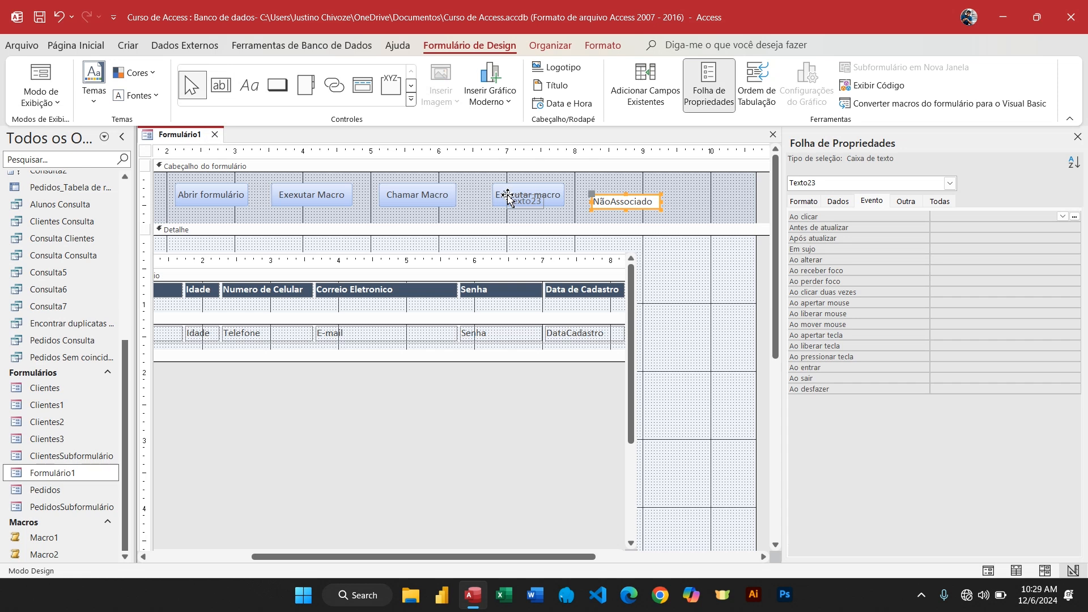
mouse_move(508, 197)
mouse_down()
mouse_move(584, 180)
mouse_move(661, 188)
mouse_up()
click(626, 187)
click(677, 207)
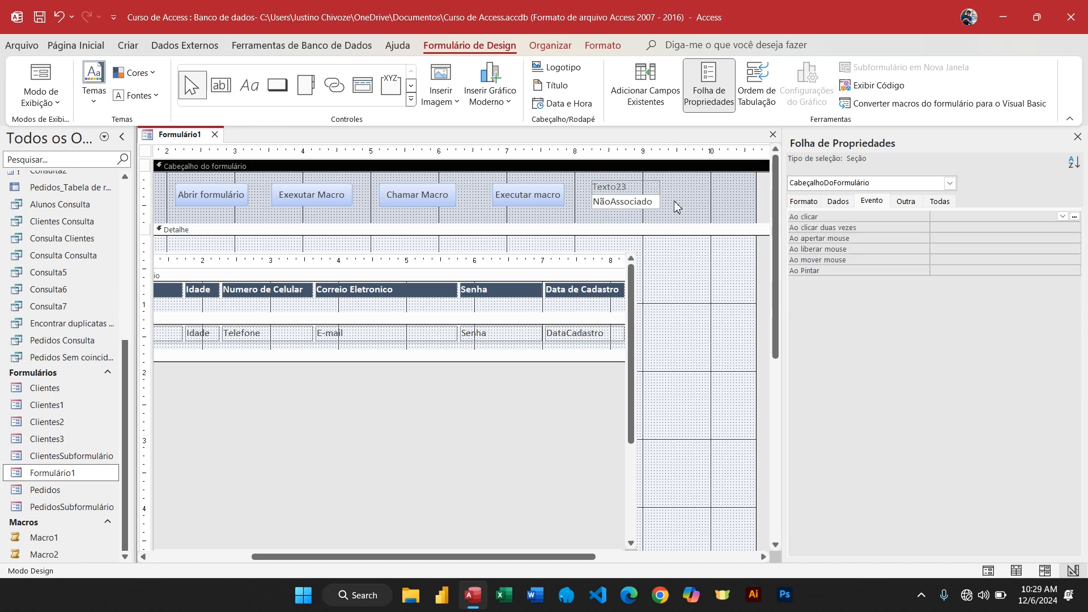
- Make the new header text box slightly taller by extending its lower edge
click(640, 204)
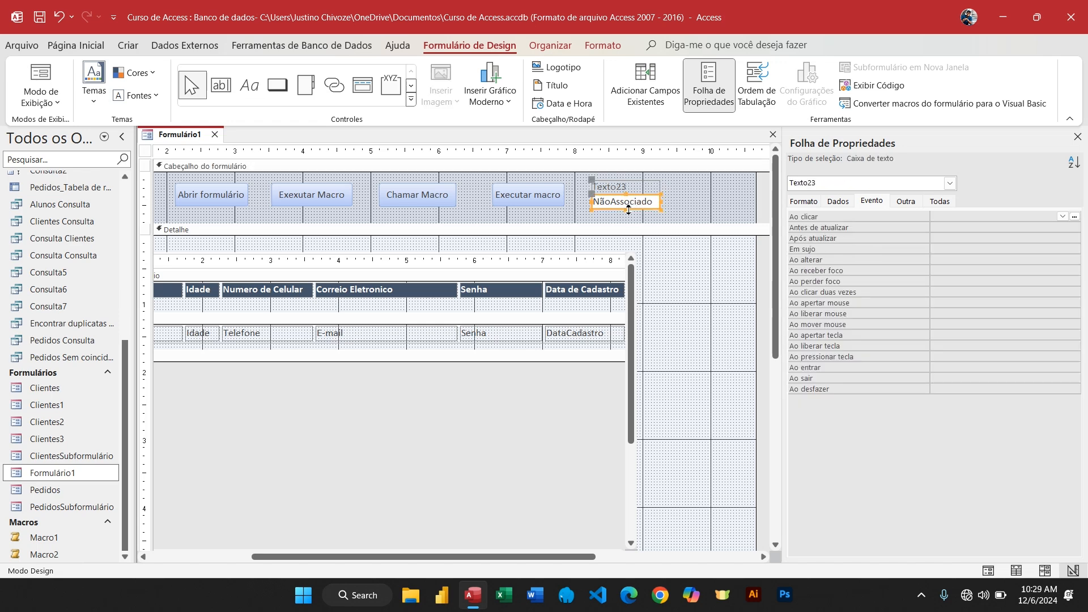
click(628, 210)
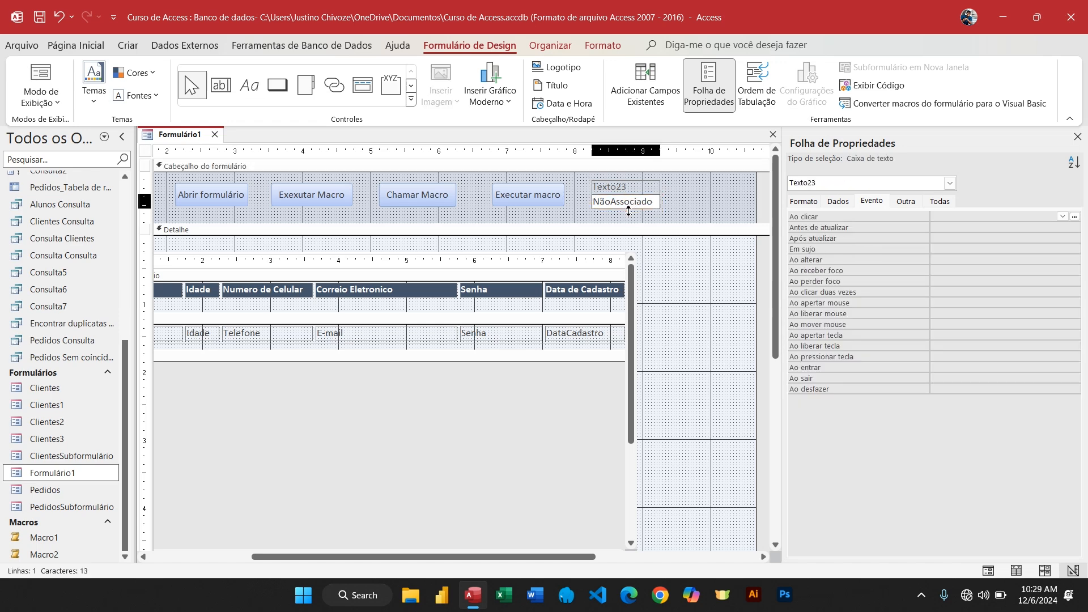
click(629, 213)
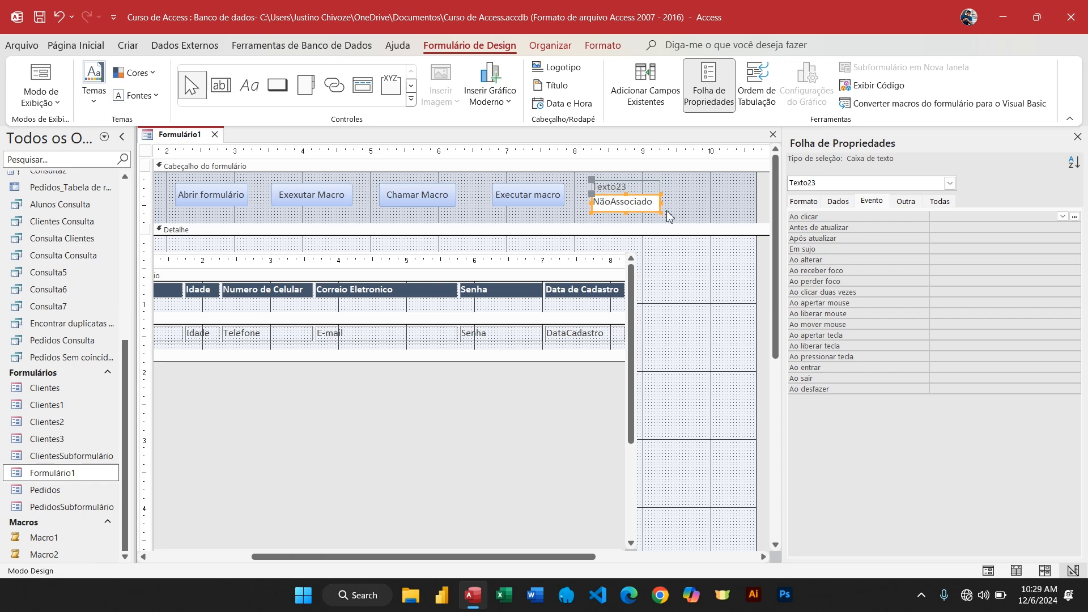
click(670, 217)
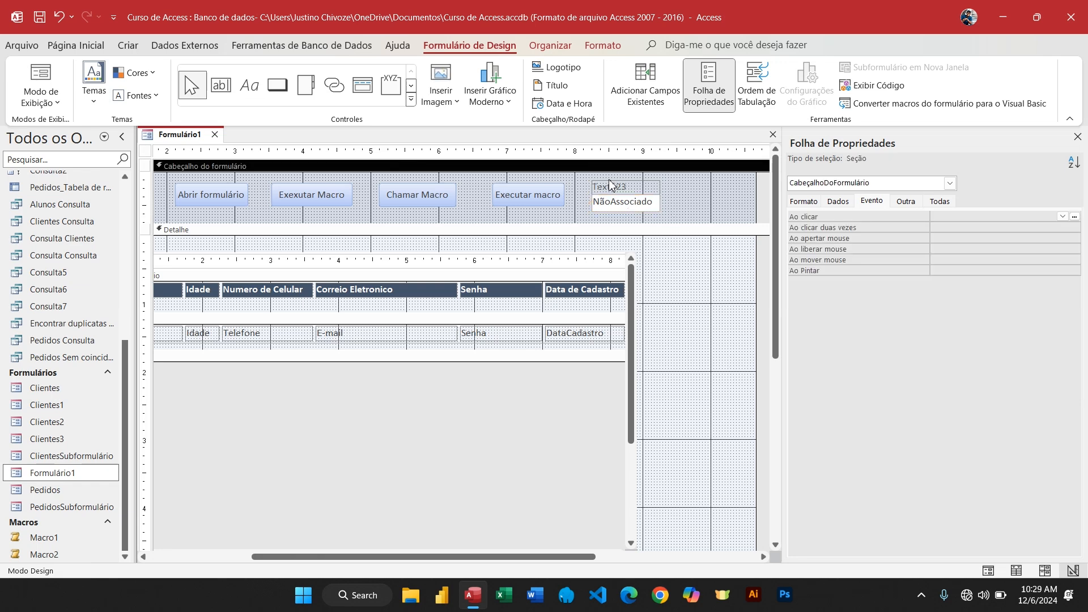
- Change the caption of the label above the new text box to "Nome do Usuario"
click(628, 189)
drag(628, 189, 586, 192)
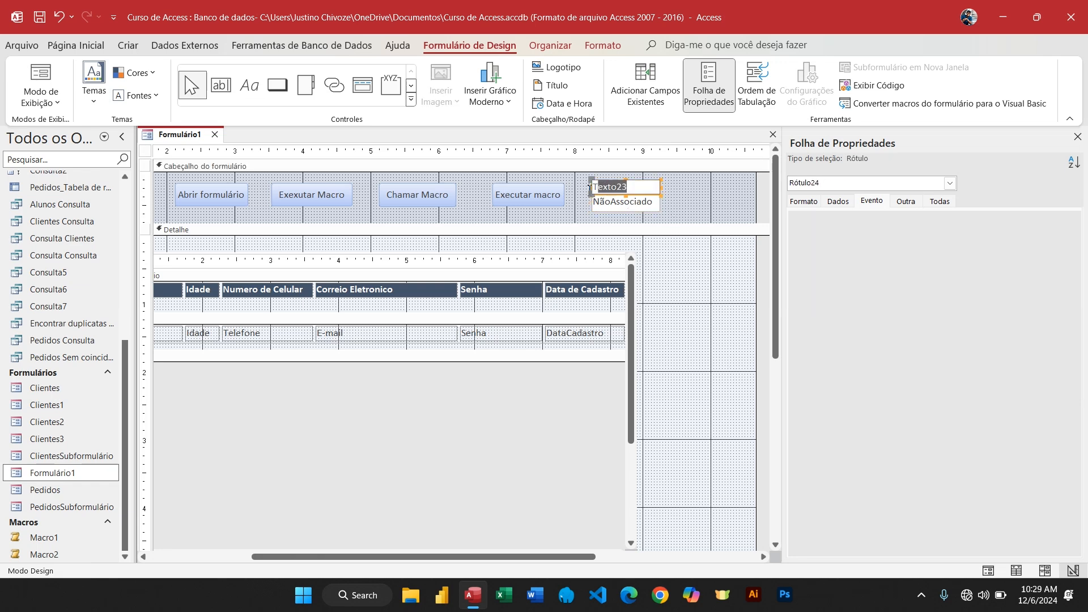
text(Nome do Usua)
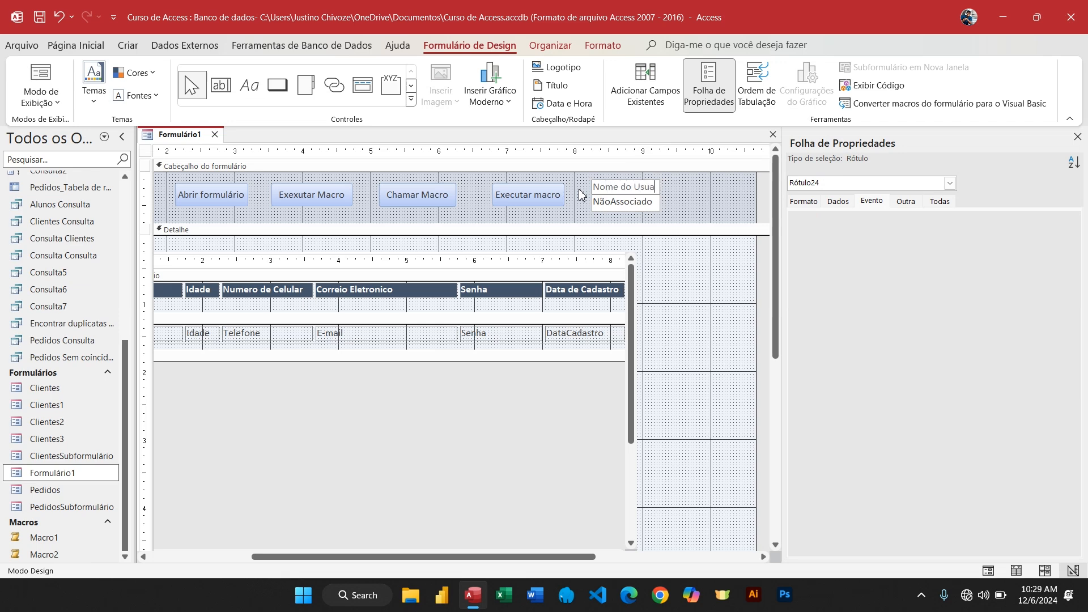
text(rio)
click(701, 199)
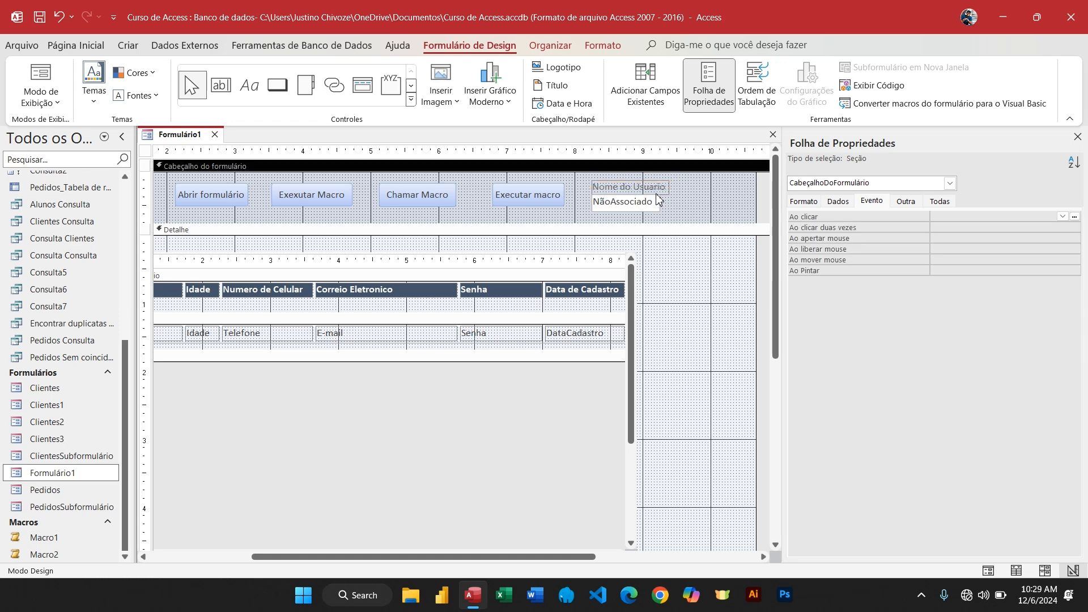
- Widen the Nome do Usuario label slightly and extend the text box below it to about the same width
click(661, 187)
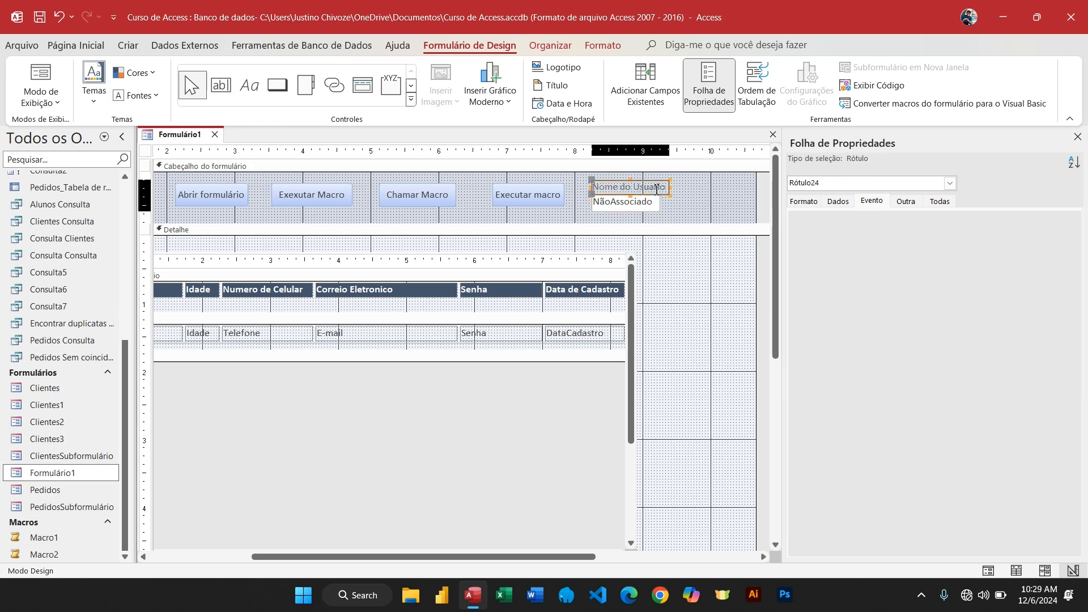
click(668, 188)
drag(670, 188, 676, 205)
click(656, 203)
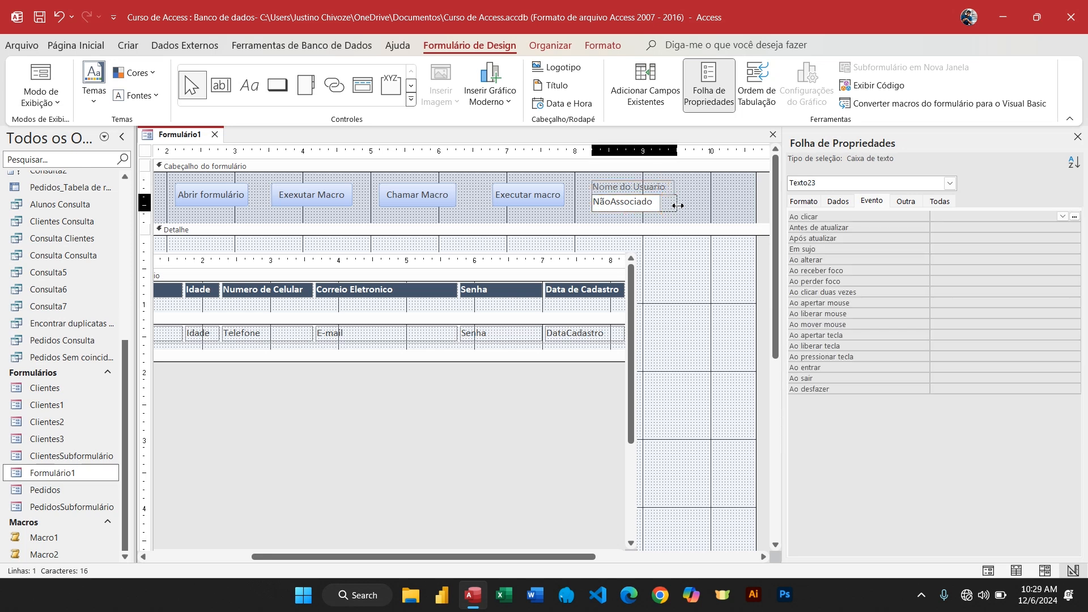
click(690, 208)
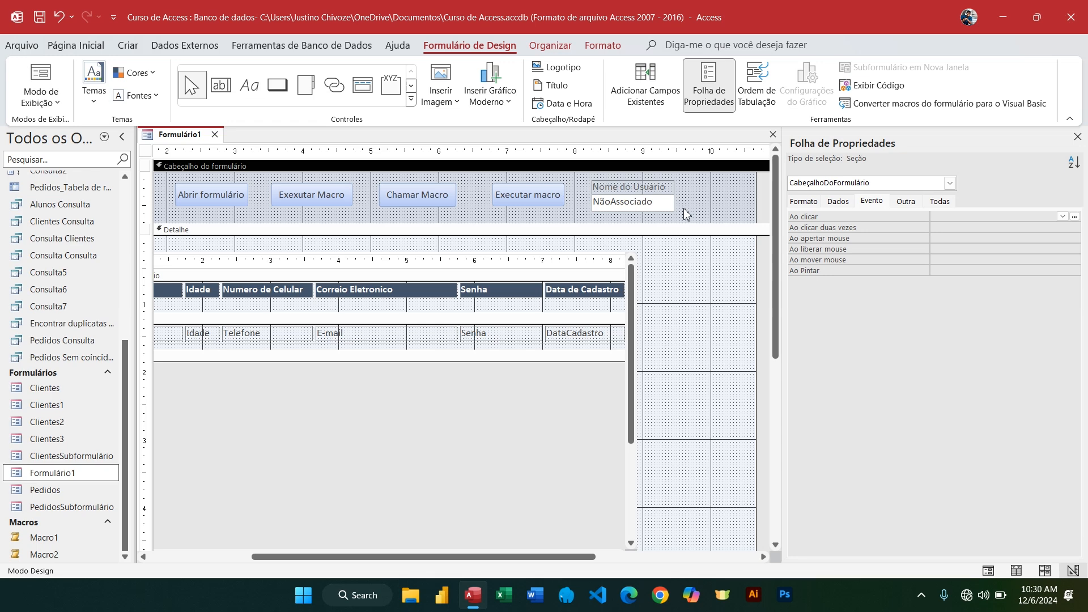
- Show Formulário1 in Form view, enter "ssssss" as Nome do Usuario, test the Abrir formulário button, and return to Formulário1
click(36, 77)
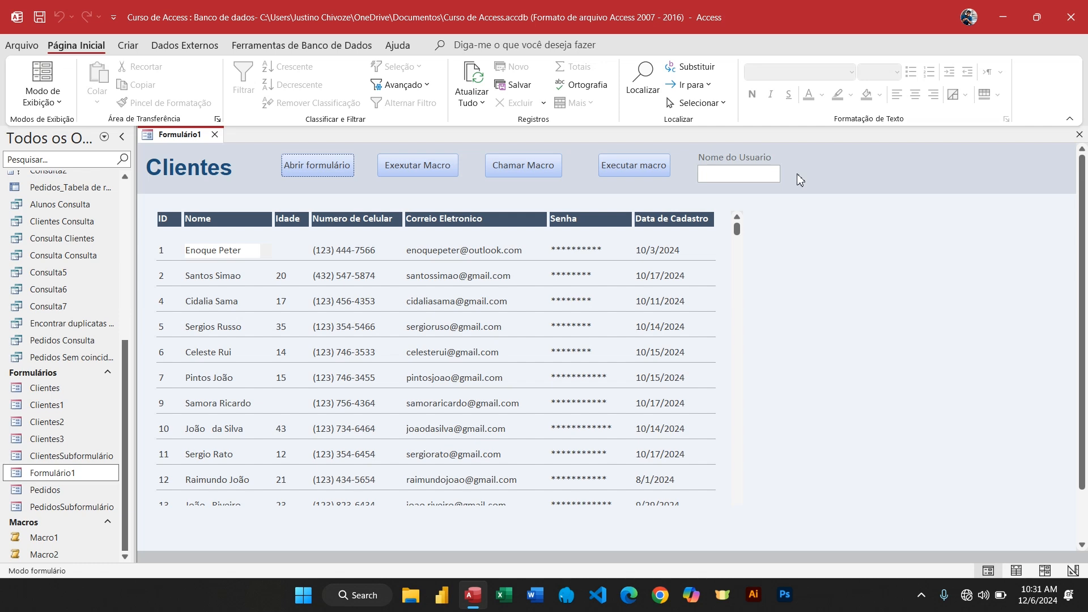
click(738, 178)
text(ssssss)
click(306, 169)
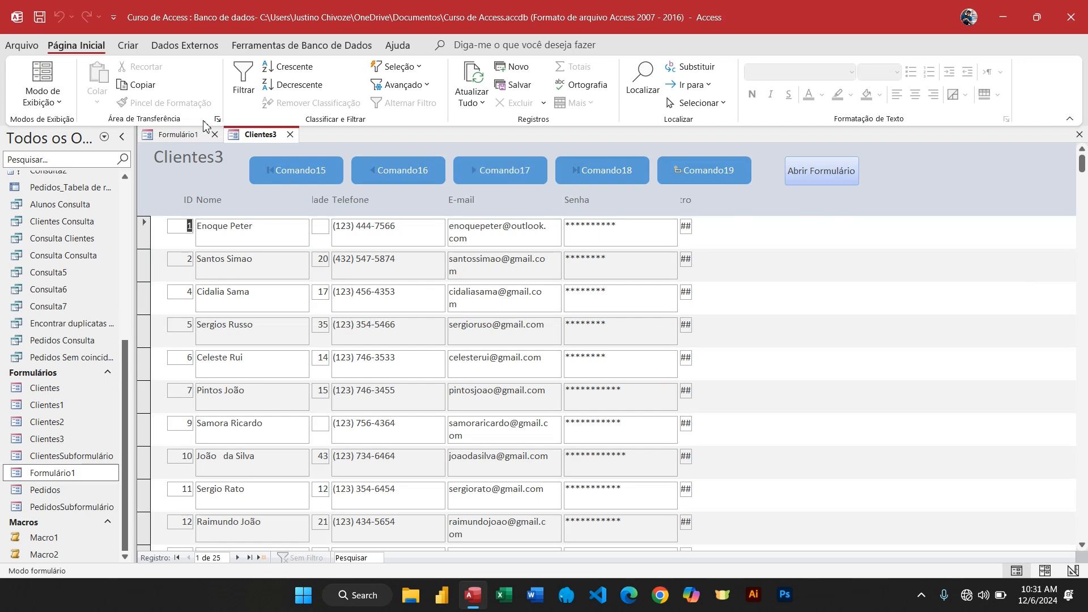
click(182, 135)
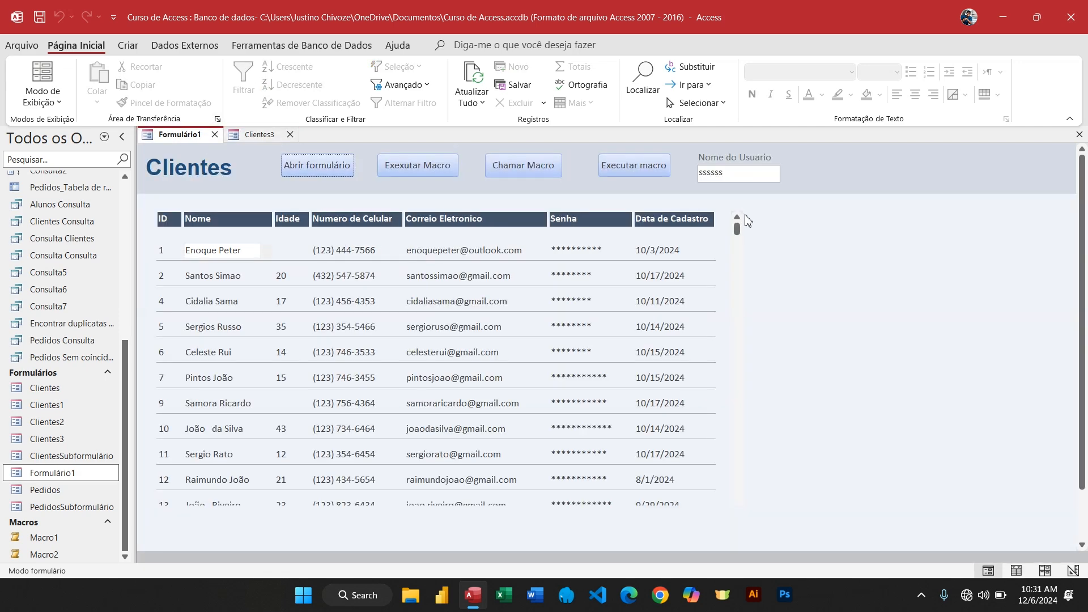
- Clear the Nome do Usuario field, test the Abrir formulário button with it empty, and return to Formulário1
key(BackSpace)
click(297, 168)
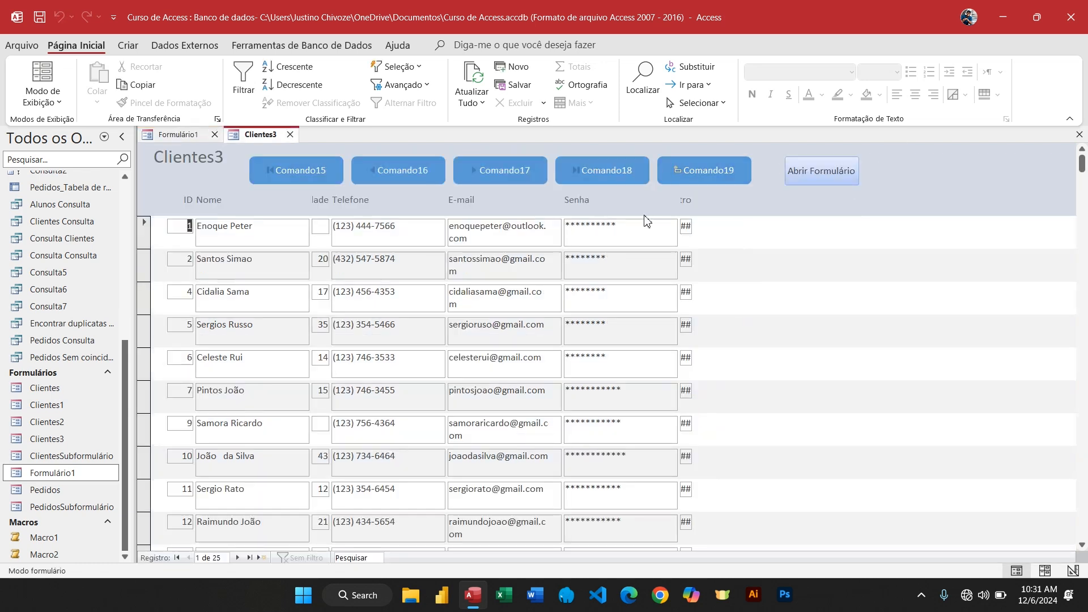
click(173, 136)
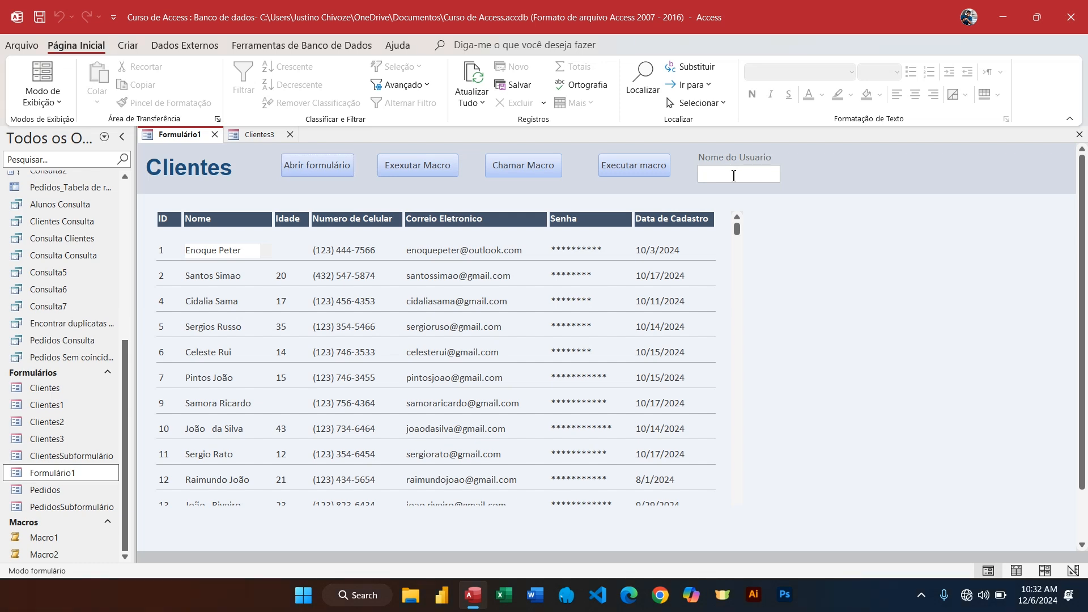
text(ggf)
key(BackSpace)
key(BackSpace)
key(BackSpace)
key(BackSpace)
- Return Formulário1 to Design view and check the control names of the Nome do Usuario text box and its label
right_click(797, 172)
click(876, 224)
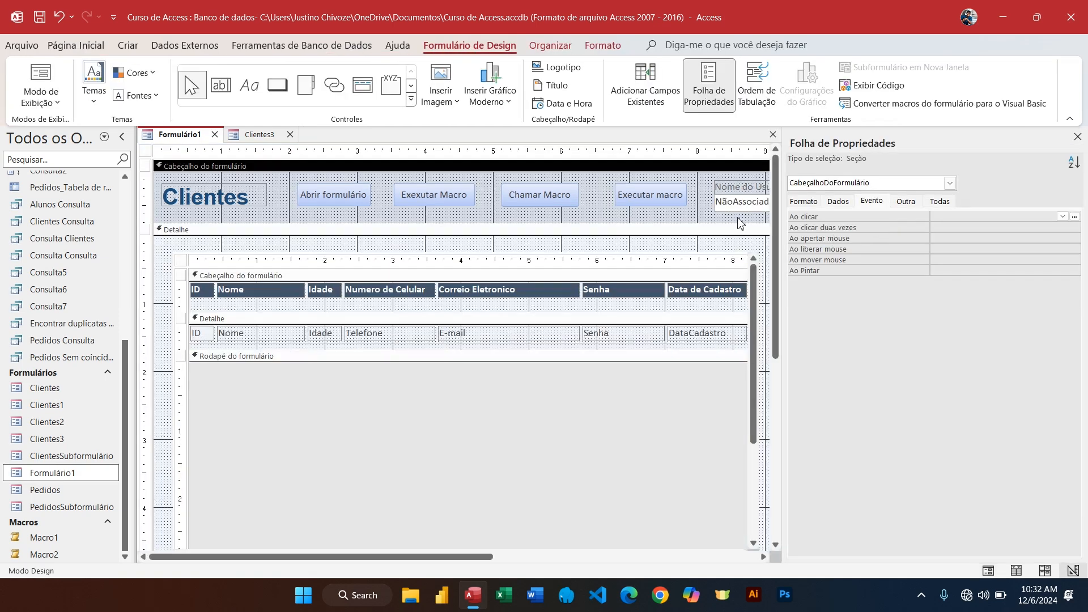
click(738, 201)
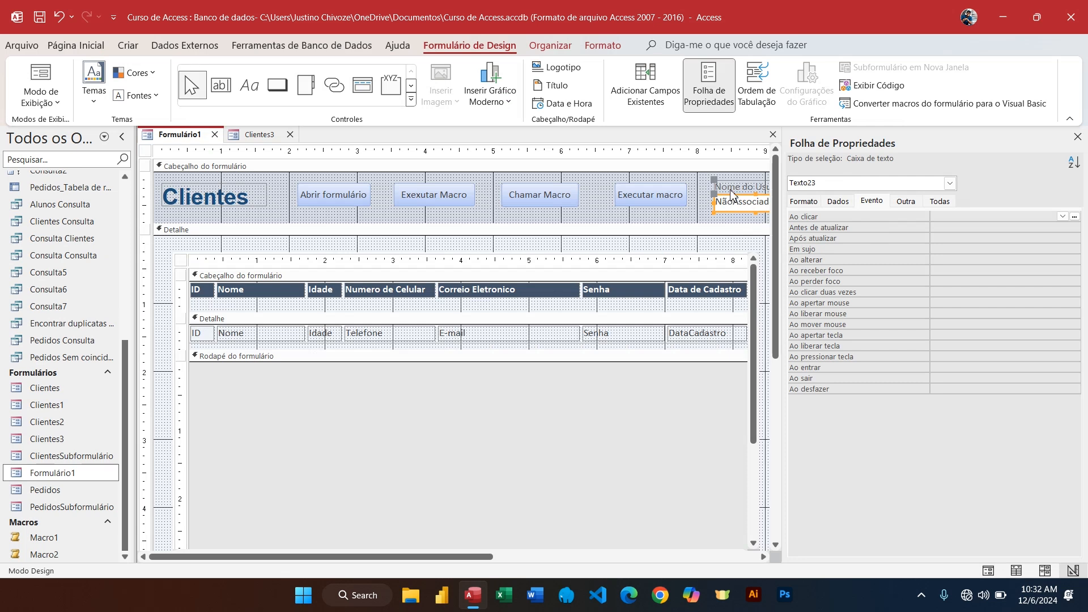
click(733, 188)
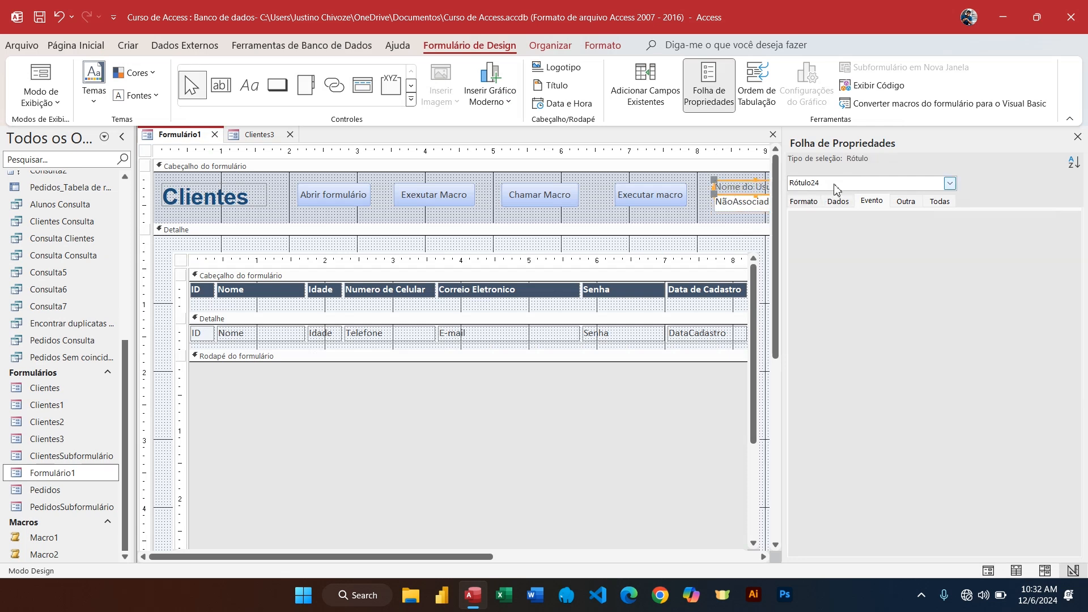
click(726, 203)
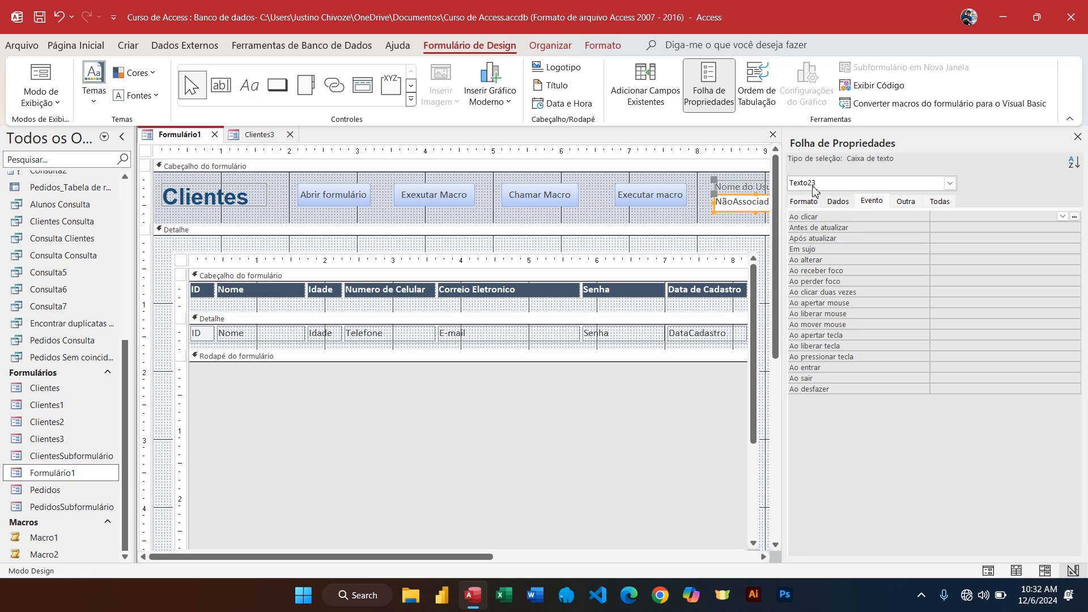
click(690, 218)
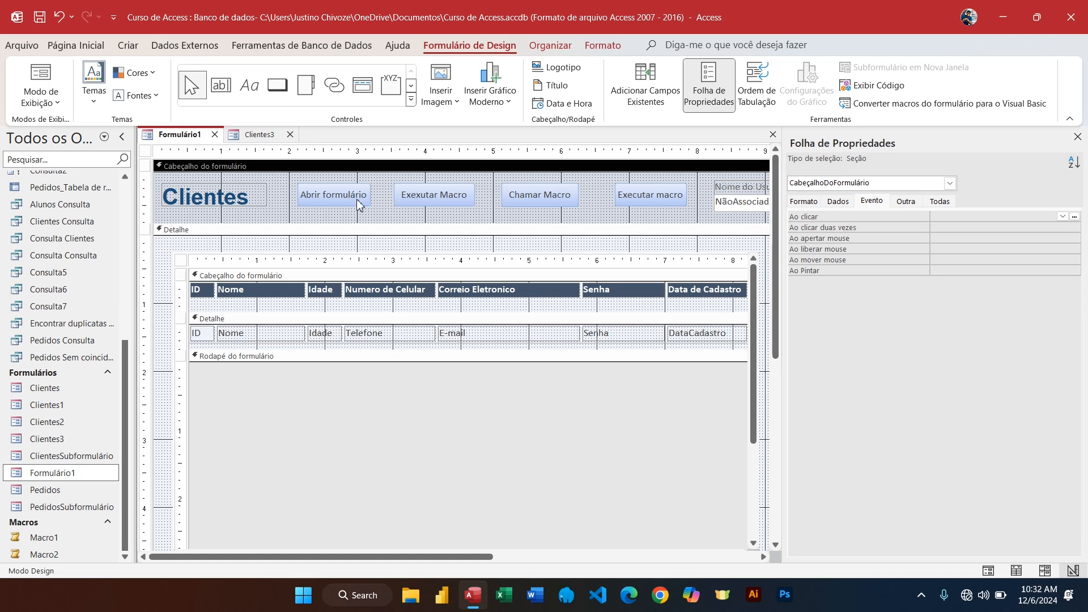
- Open the embedded on-click macro of the Abrir formulário button and examine the arguments of its AbrirFormulário action
click(338, 200)
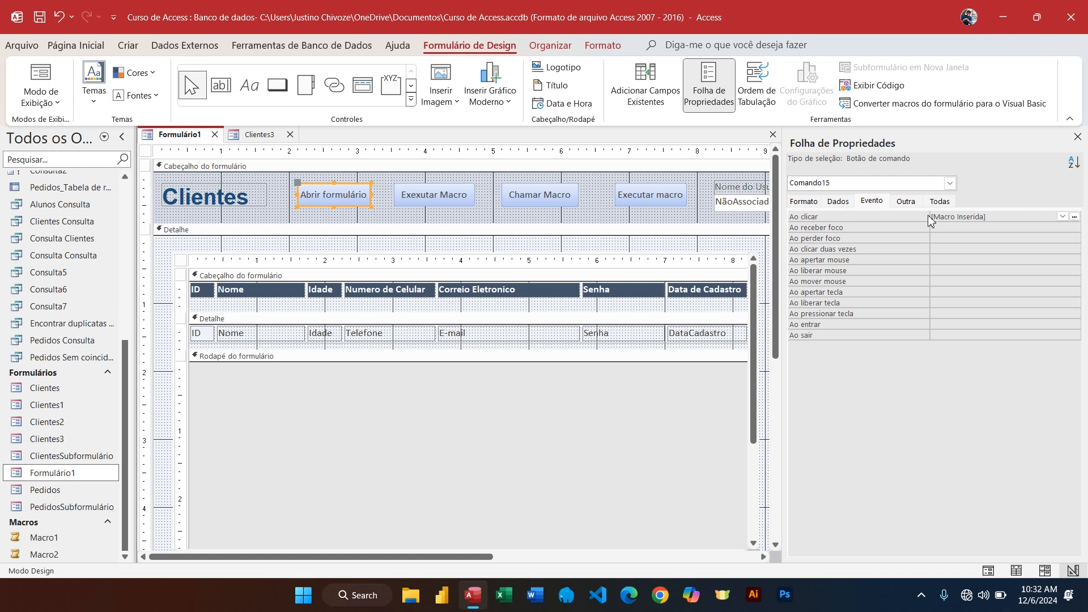
click(1077, 217)
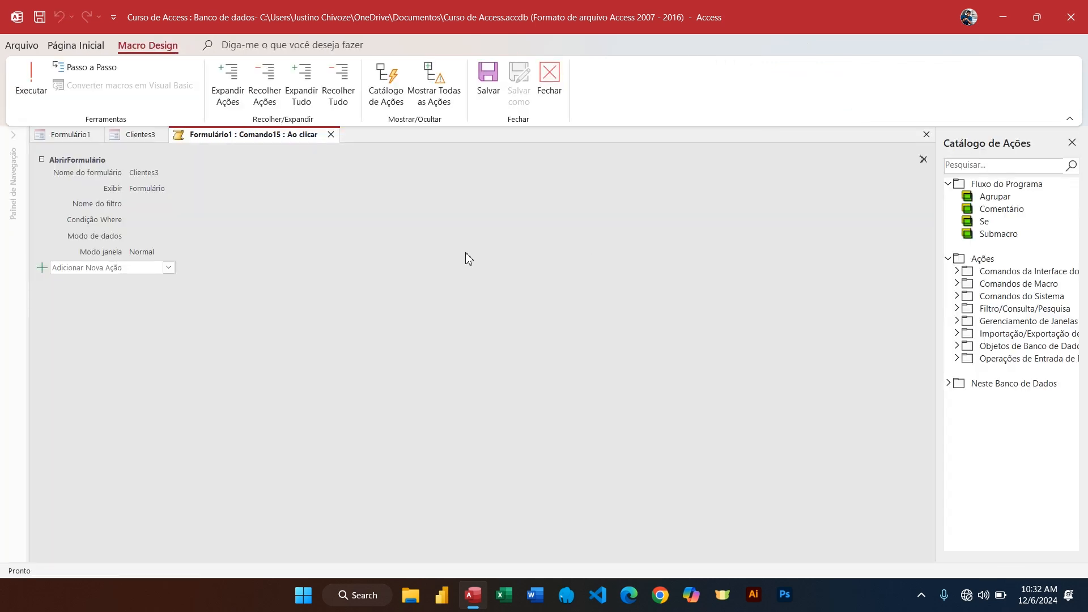
click(245, 226)
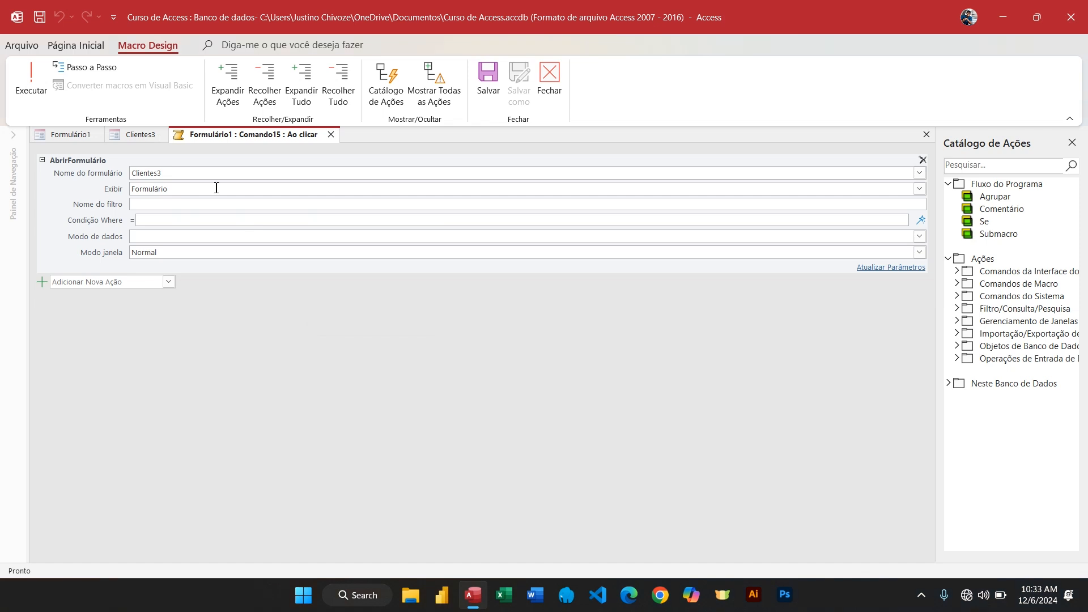
mouse_move(216, 186)
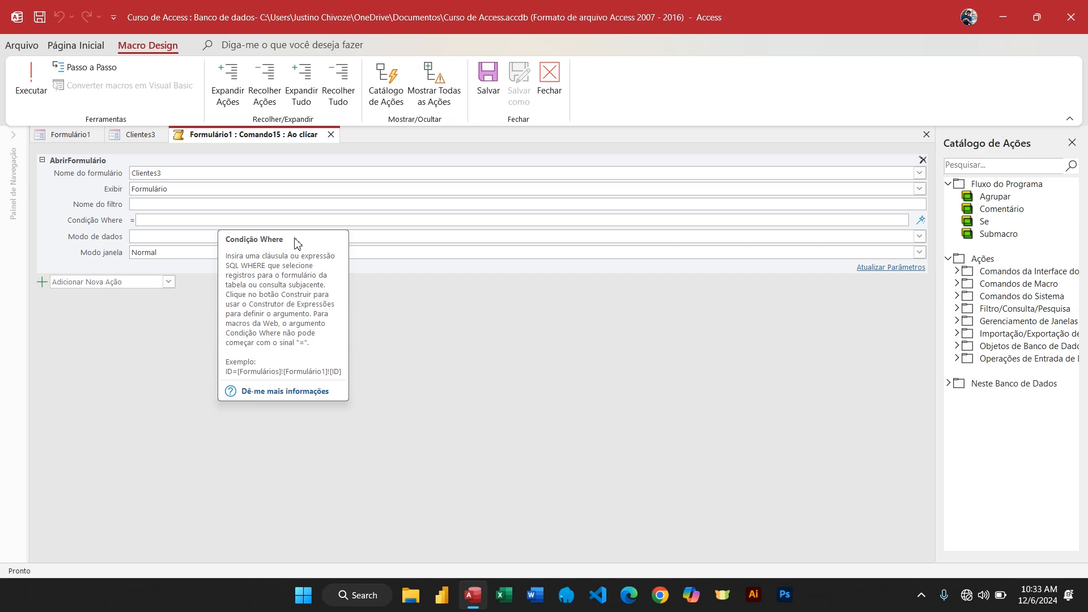
- Add a Se block to the macro and move it above the AbrirFormulário action
click(197, 296)
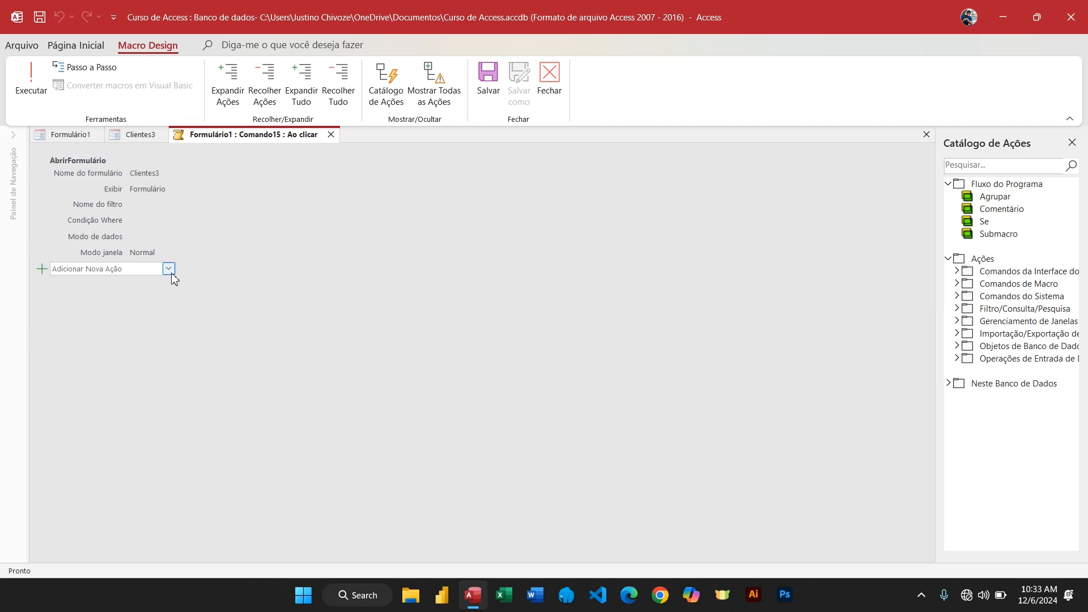
click(170, 270)
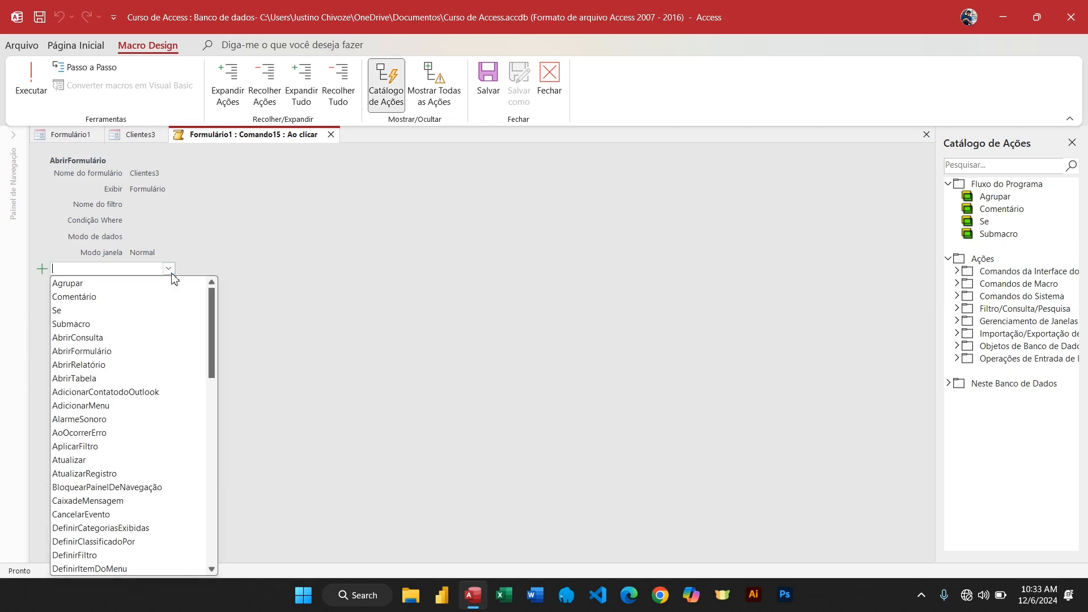
click(83, 311)
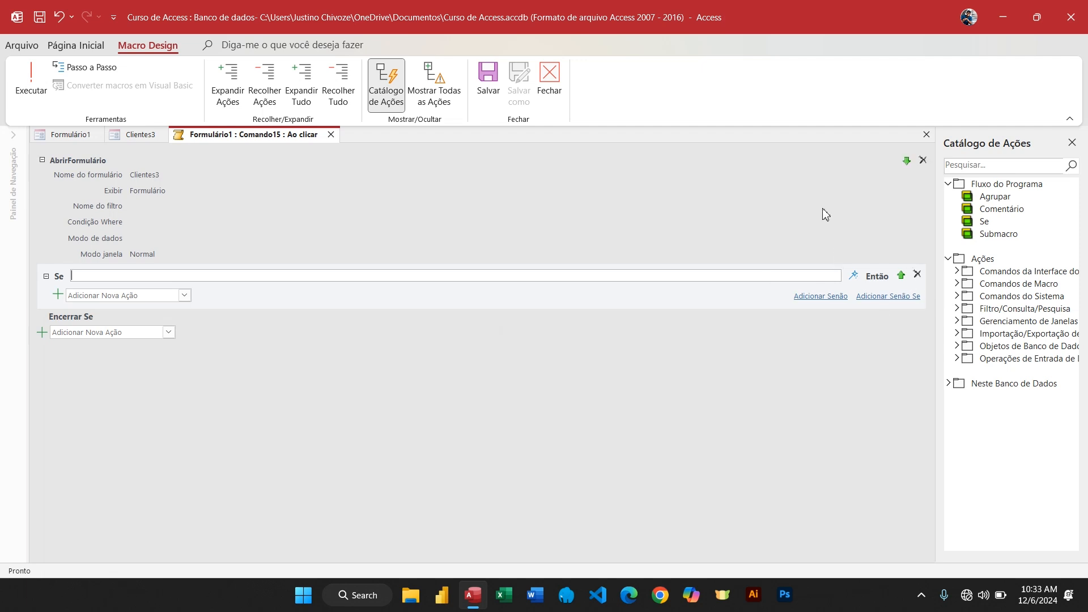
click(901, 276)
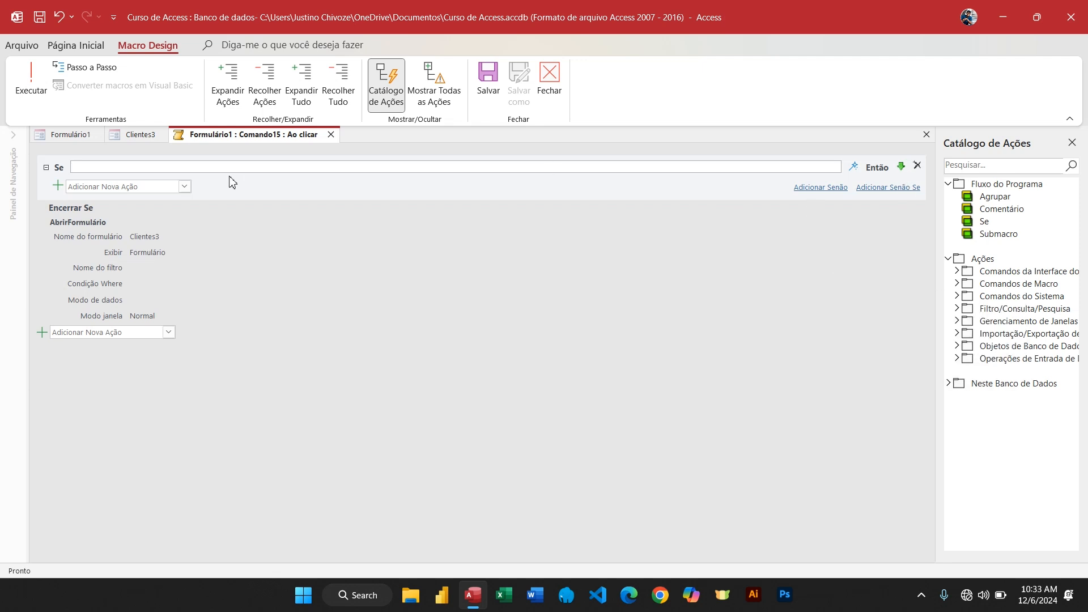
- Set the Se block's condition to [Formulários]![Formulário1]![Texto23] is null
mouse_move(171, 176)
mouse_move(113, 170)
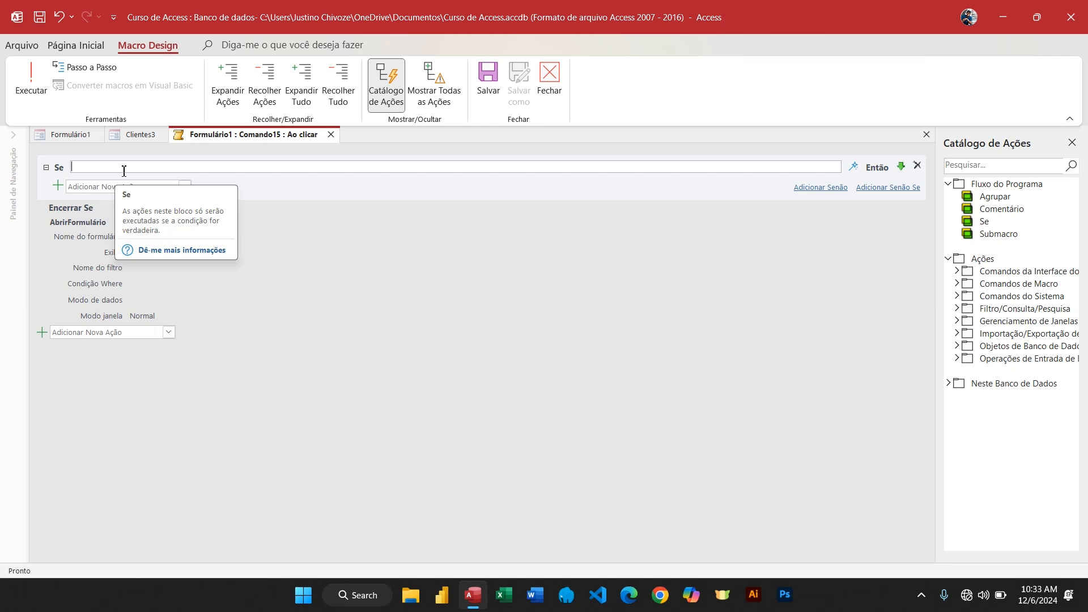
text(fo)
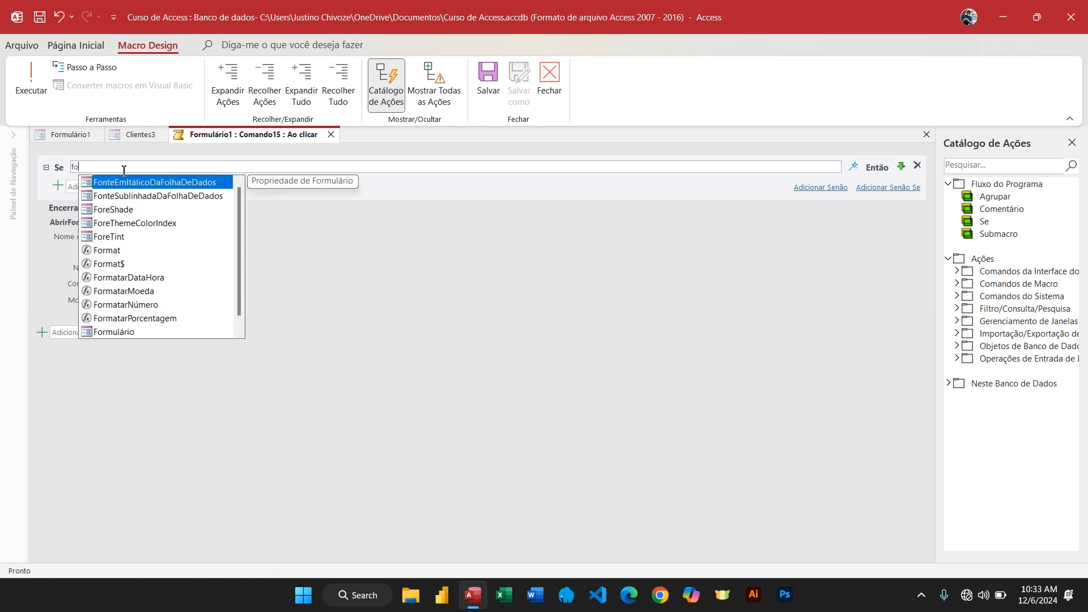
text(rm)
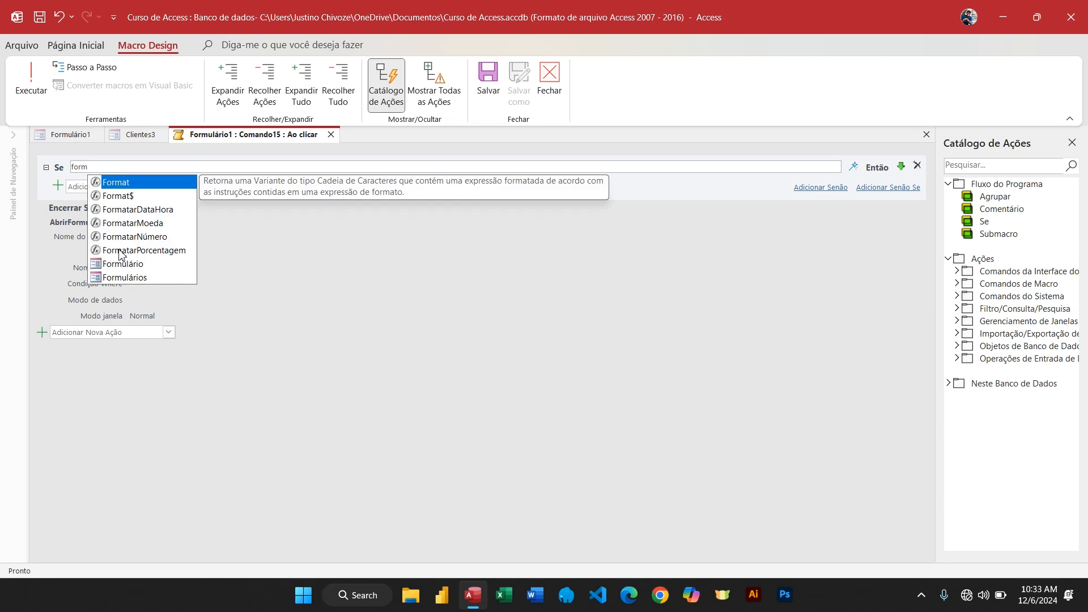
double_click(133, 279)
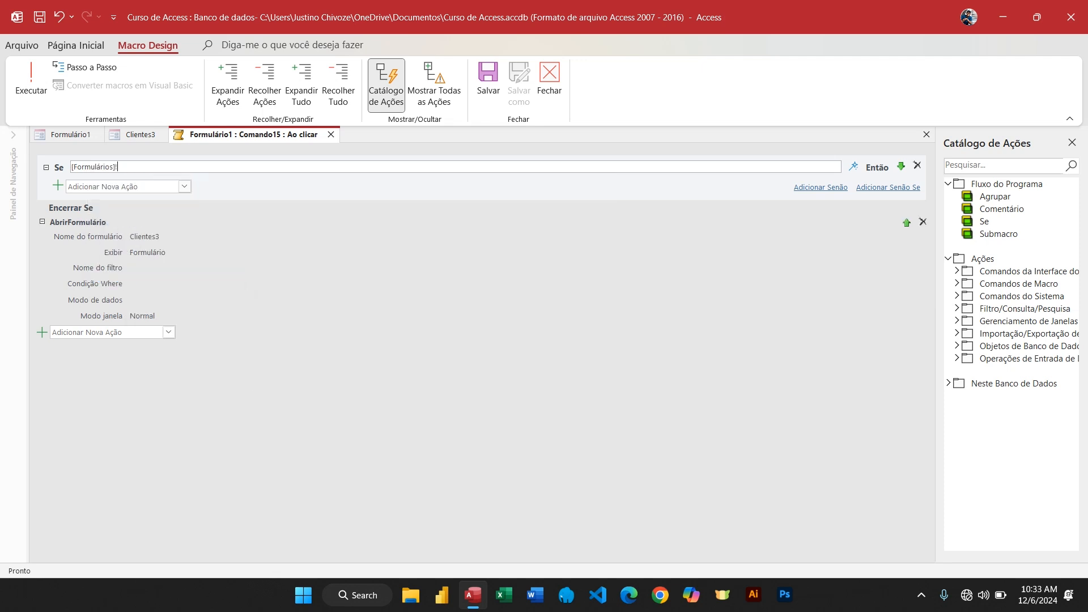
text(!)
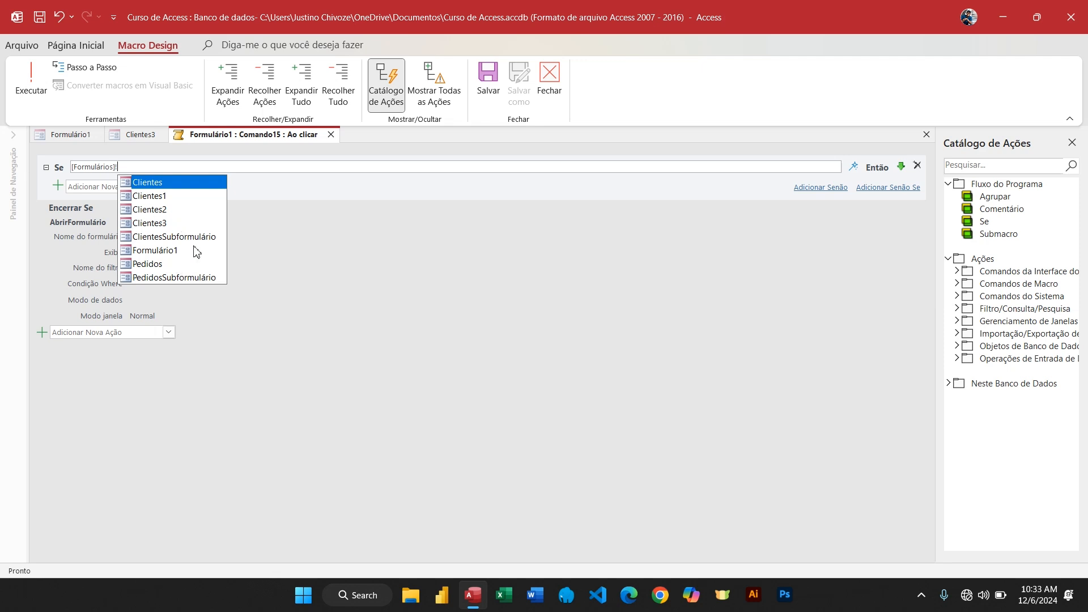
double_click(155, 251)
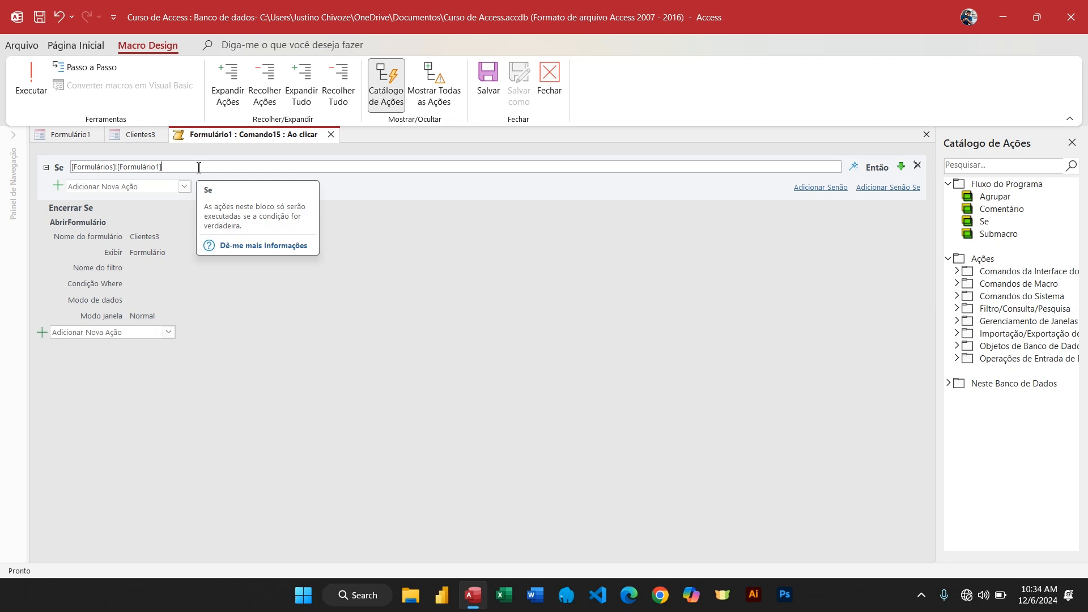
text(!)
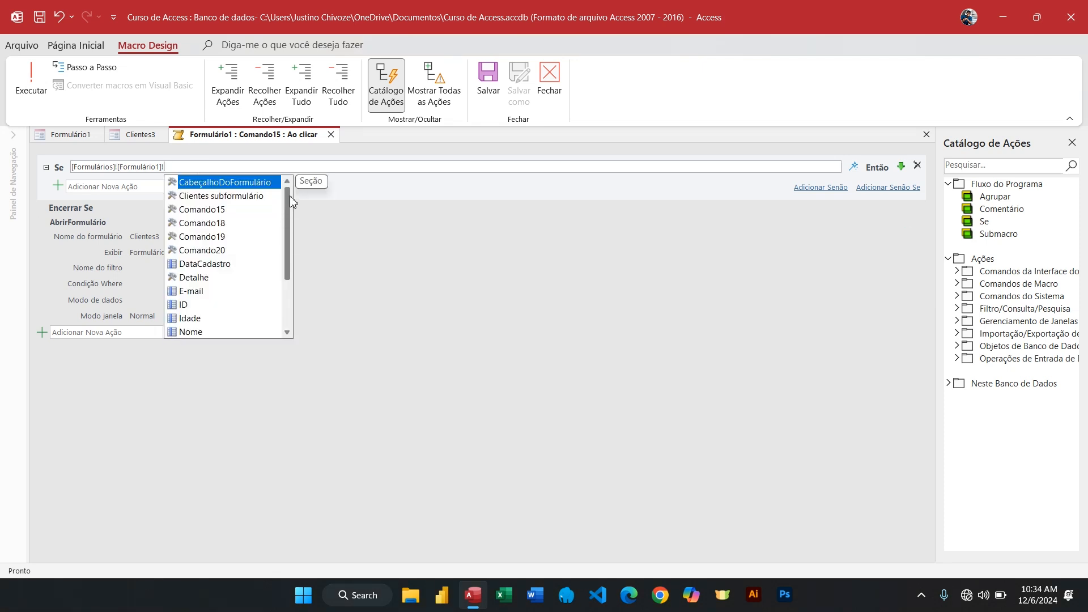
drag(290, 196, 295, 250)
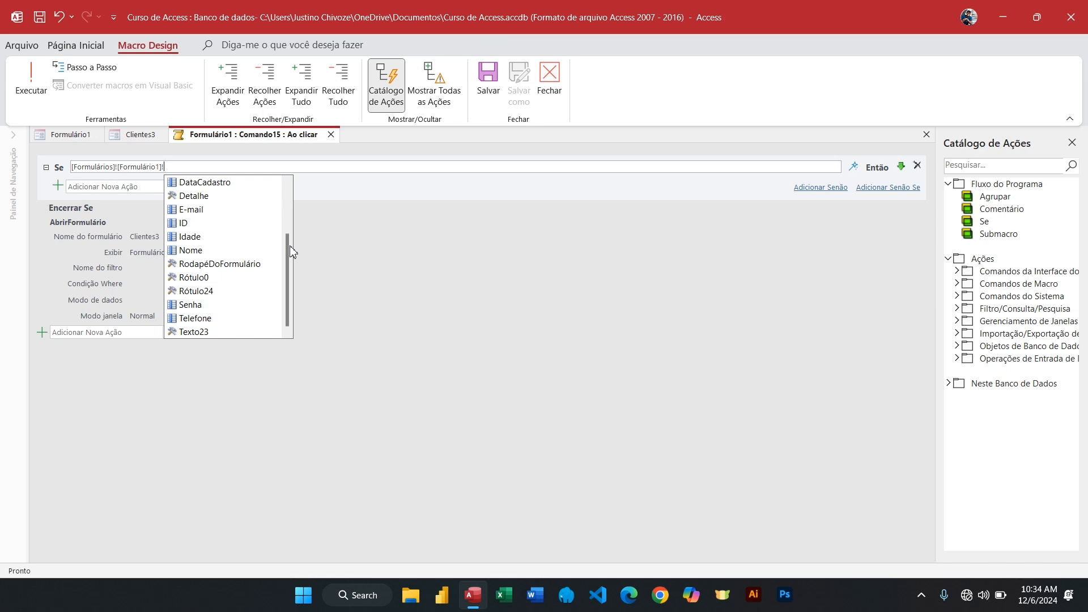
double_click(194, 332)
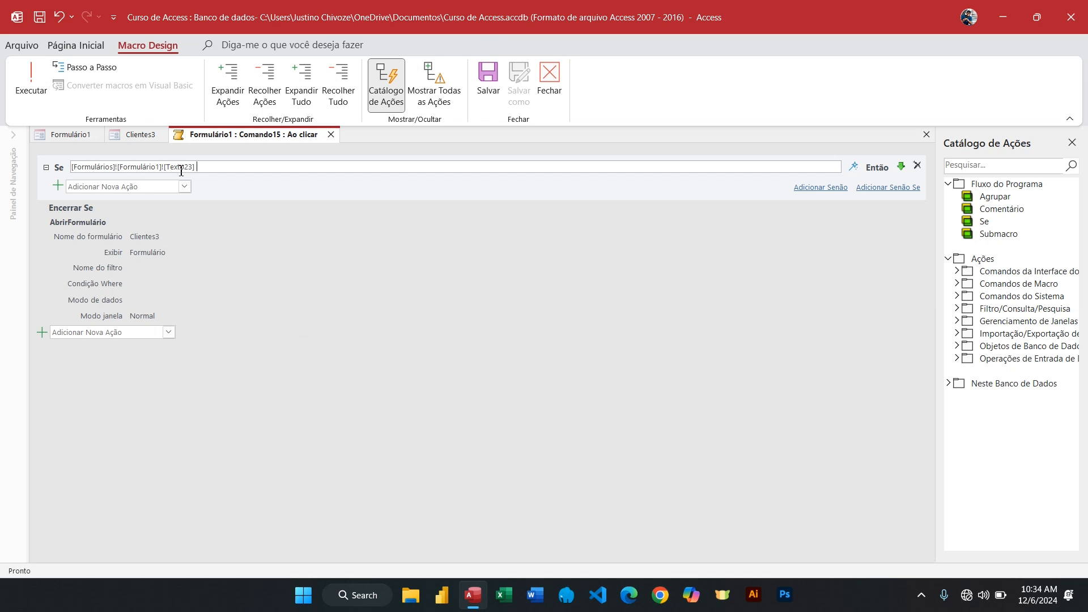
text(is null)
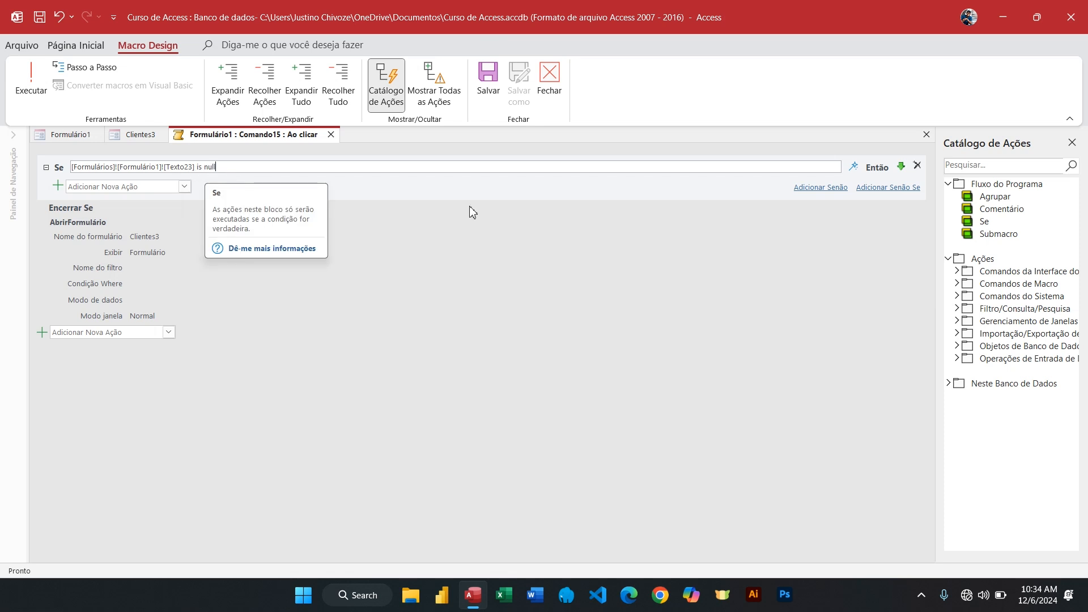
- Add a CaixadeMensagem action inside the Se block with the message Por favor preencha o campo "Nome do Usuario"
click(185, 187)
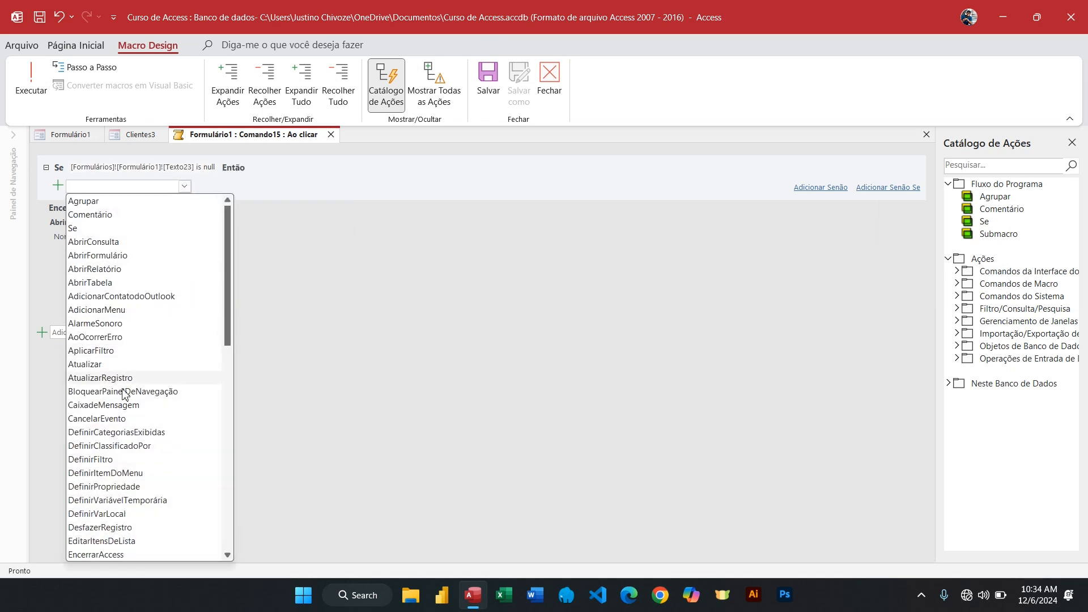
click(125, 406)
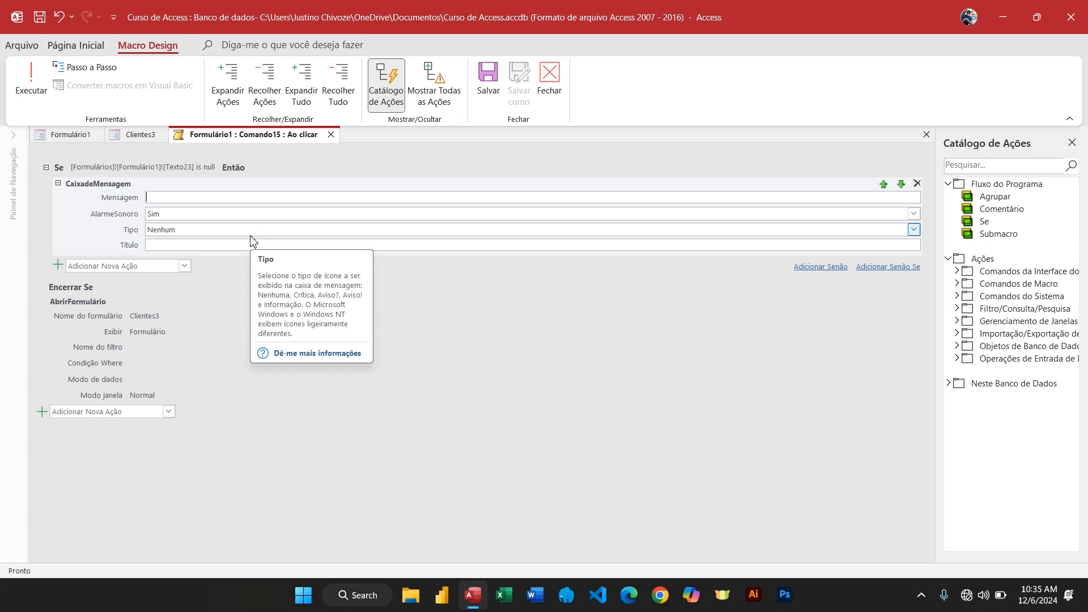
text(Po)
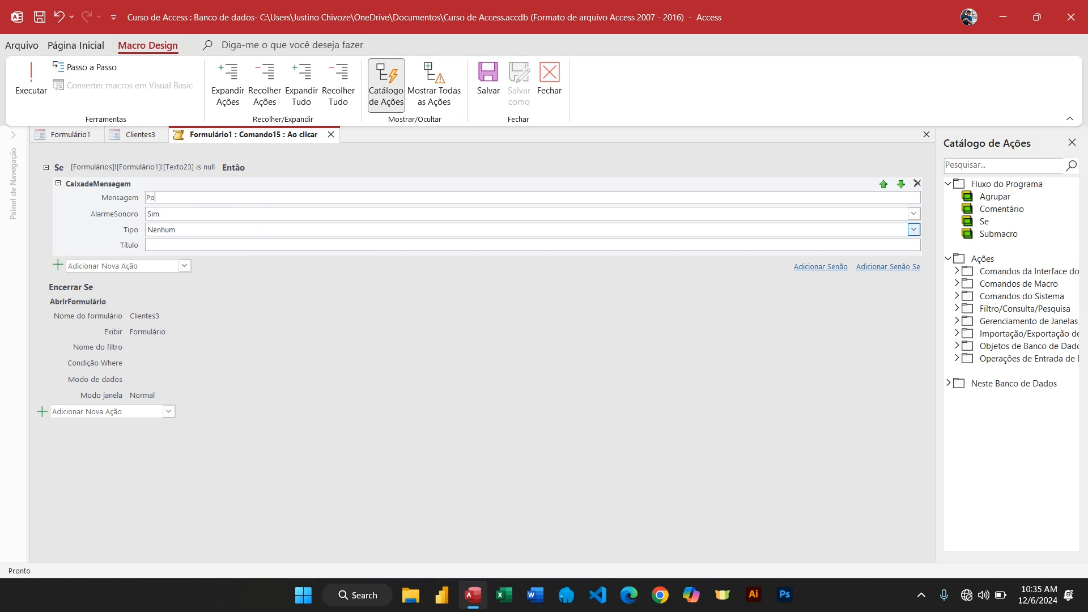
text(r favor preencha o campo Nome do Usuario)
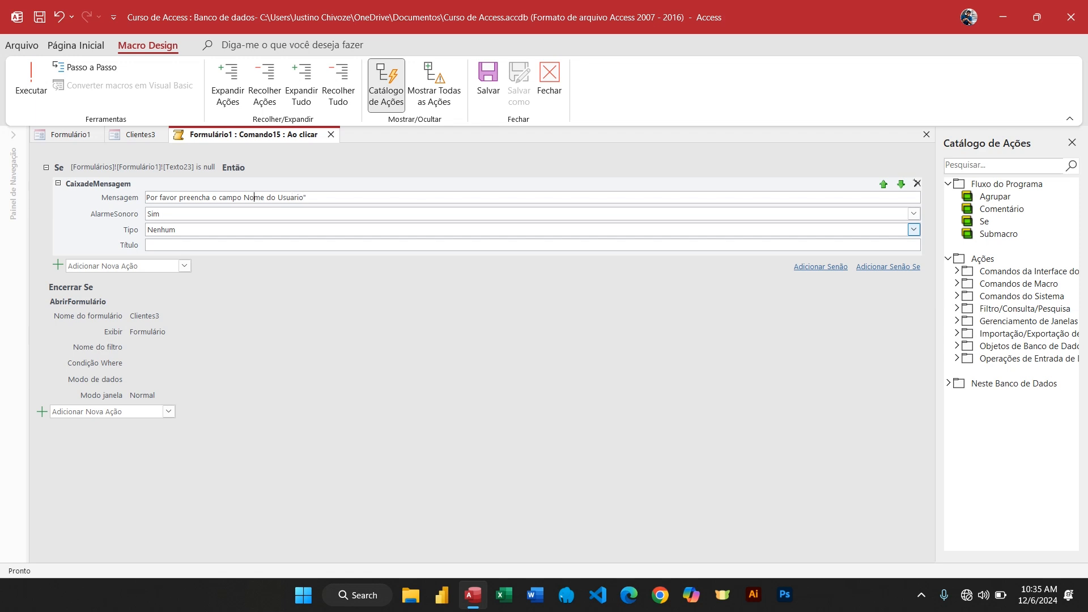
text(")
- Set the message box type to Crítico and its title to "Campo Obrigatorio", saving and closing the macro
click(346, 234)
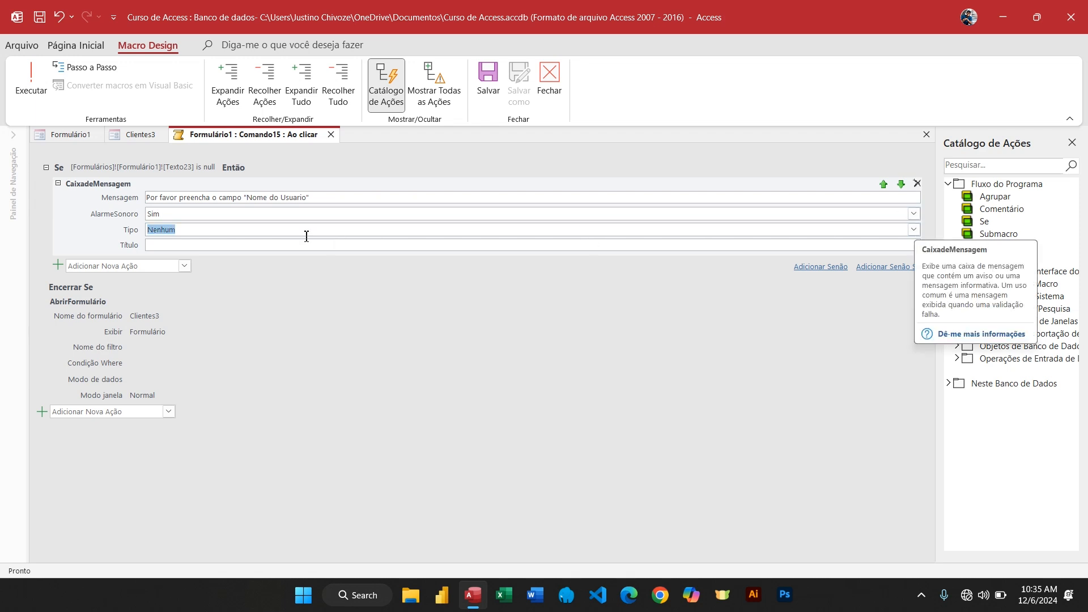
click(914, 229)
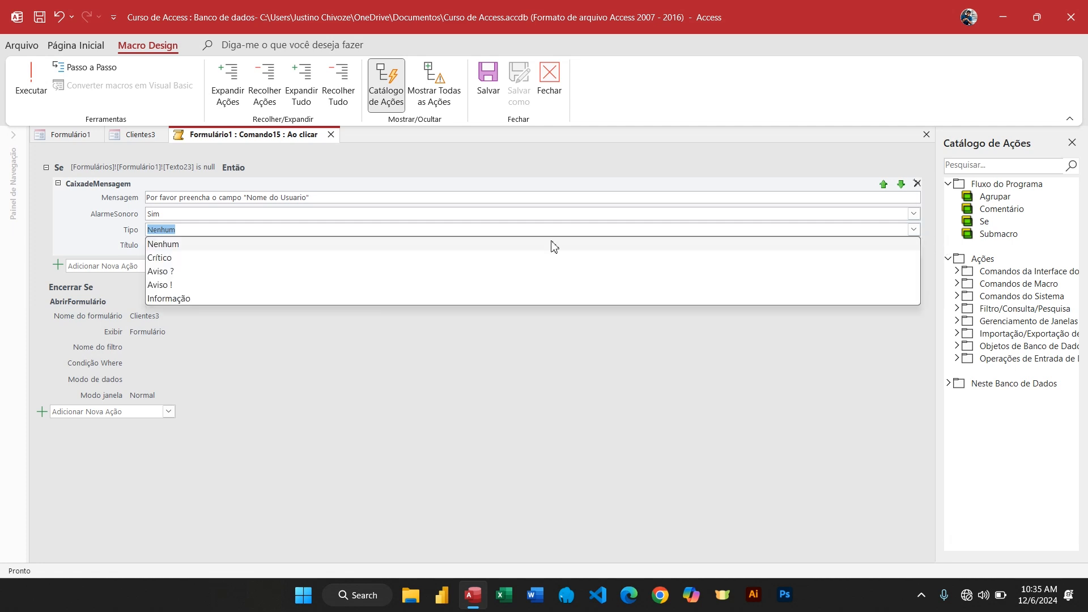
click(170, 258)
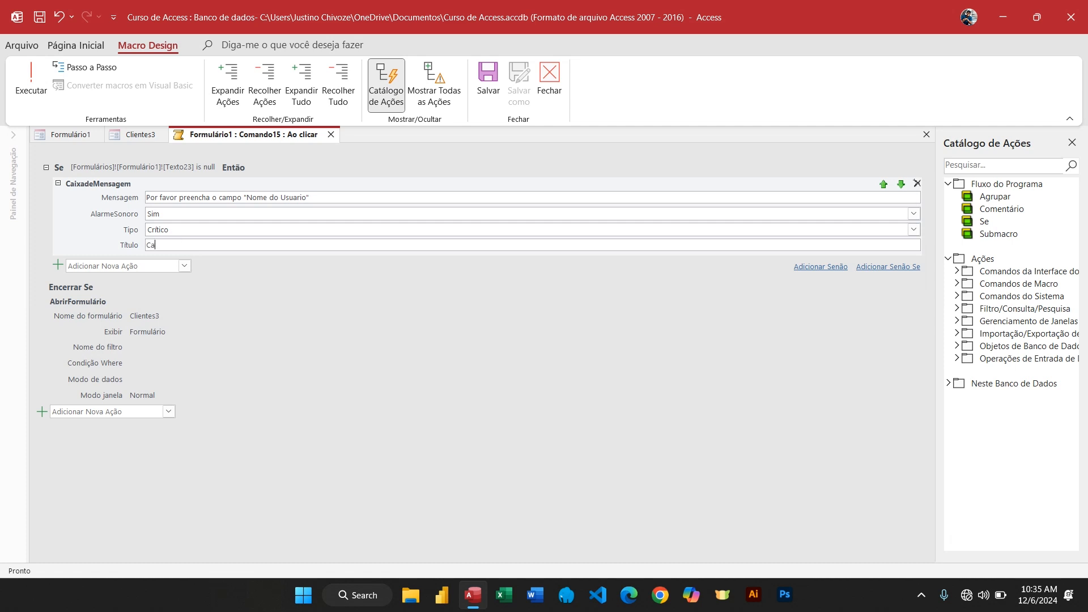
text(Campo Obrigatorio)
click(348, 306)
click(347, 227)
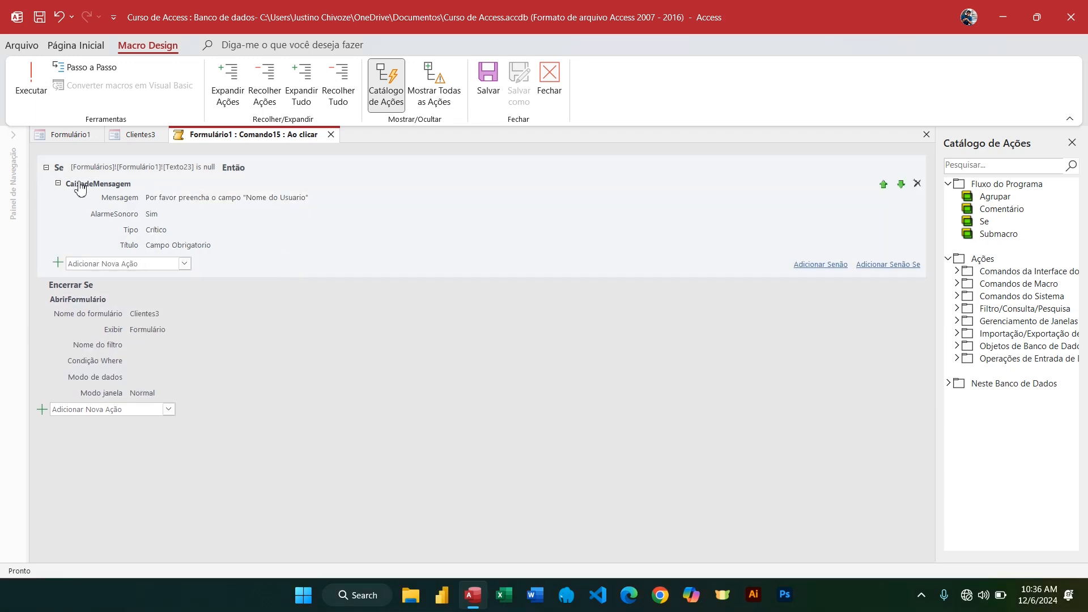
click(491, 80)
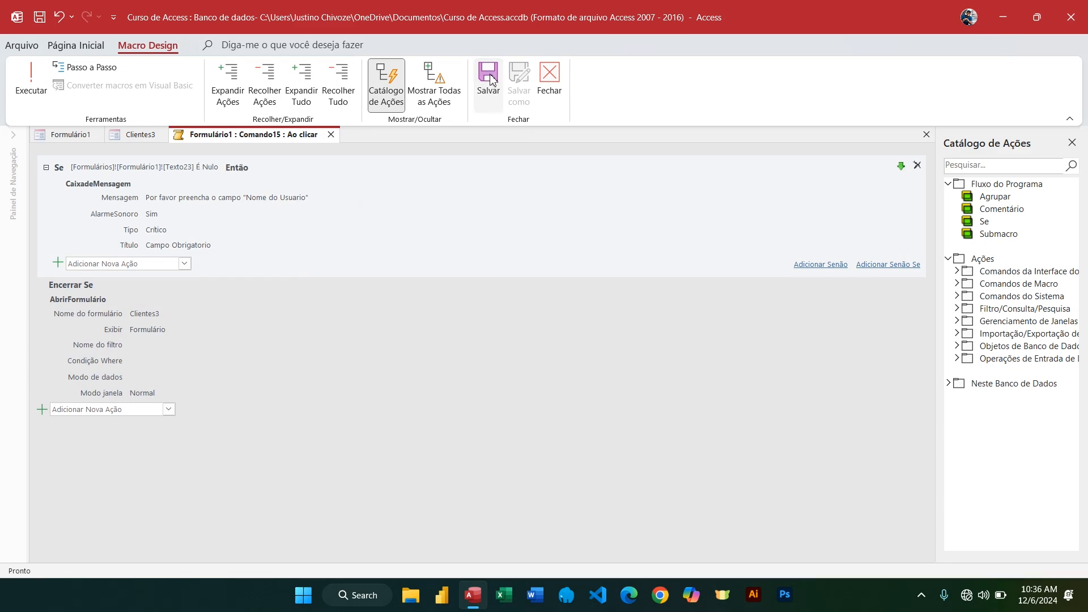
click(550, 80)
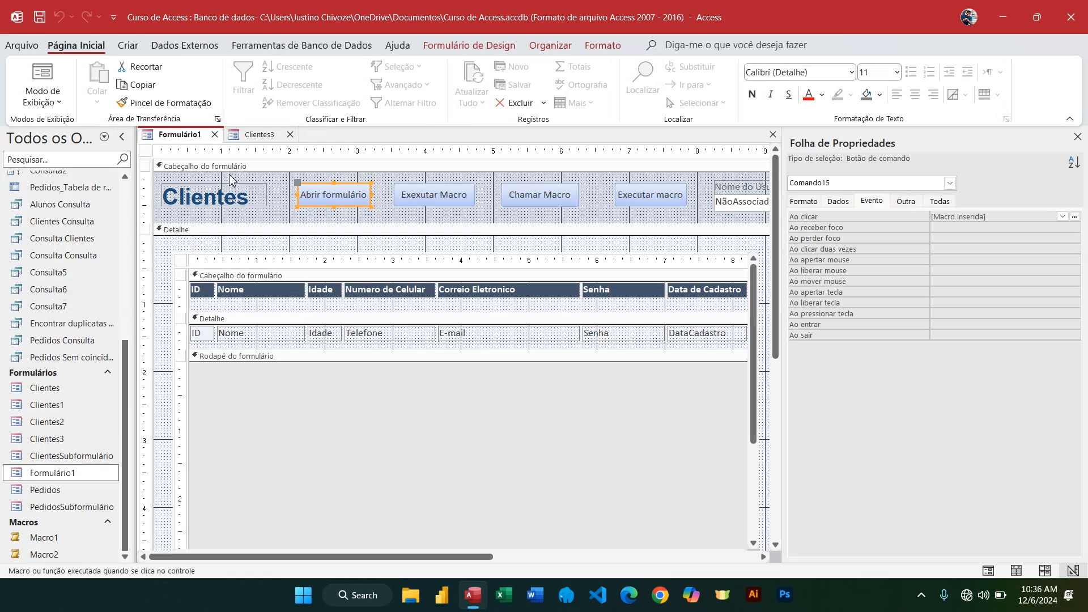
- Show Formulário1 in Form view, test the Abrir formulário button with Nome do Usuario empty, and close Clientes3
click(43, 72)
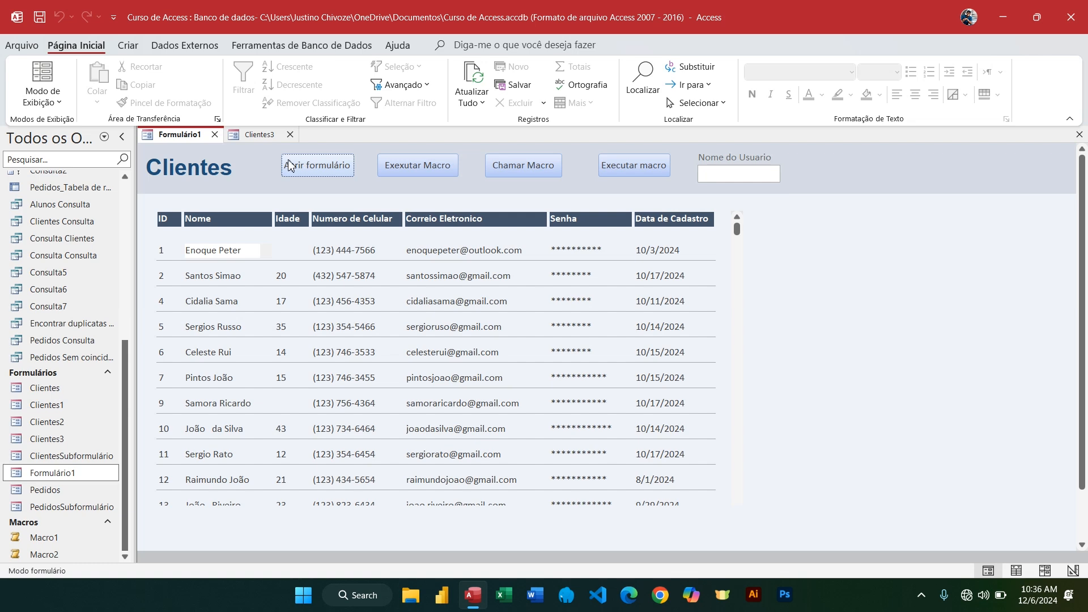
click(336, 170)
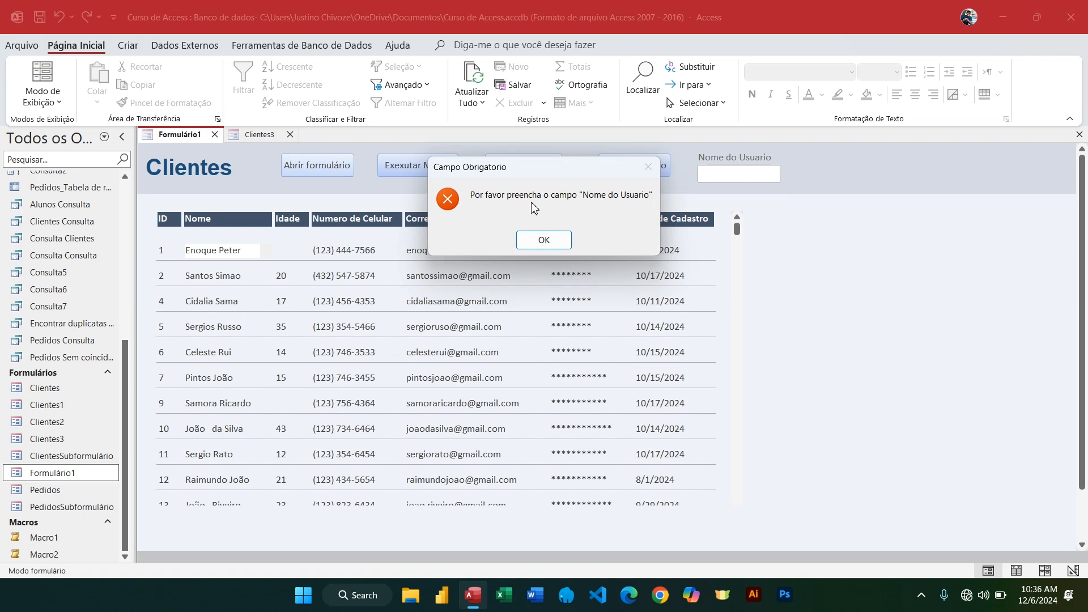
click(544, 241)
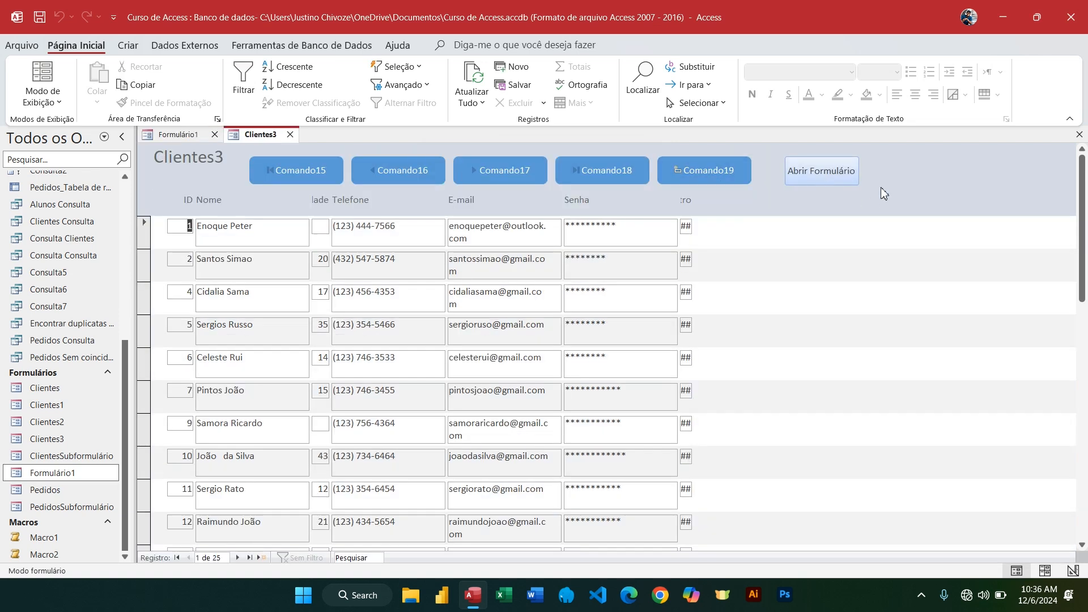
click(290, 135)
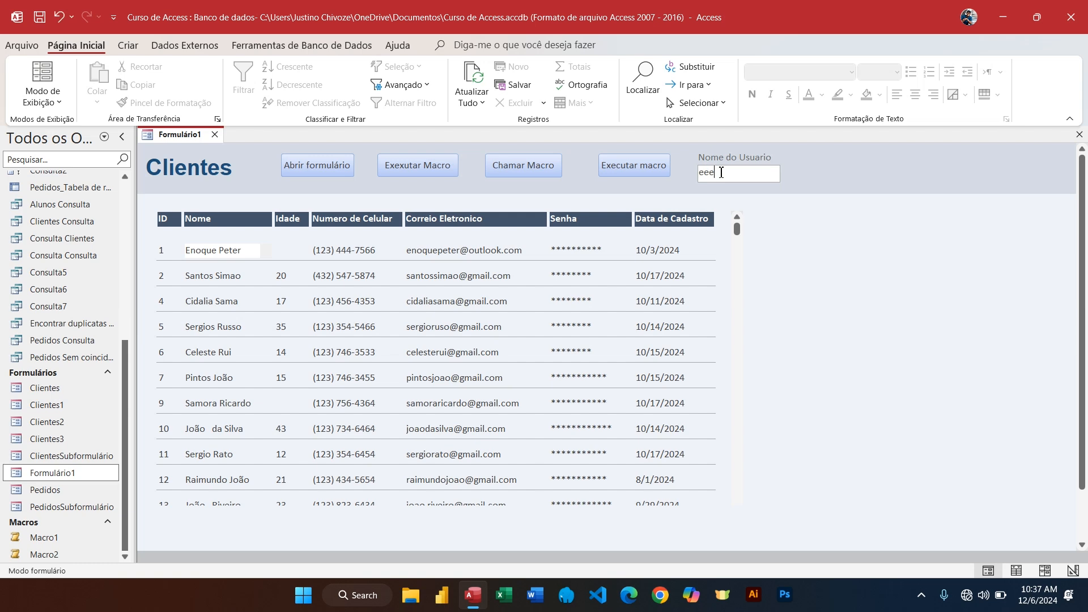
- Test the Abrir formulário button with "eee" in Nome do Usuario and again with the field cleared, returning to Formulário1 each time
click(336, 169)
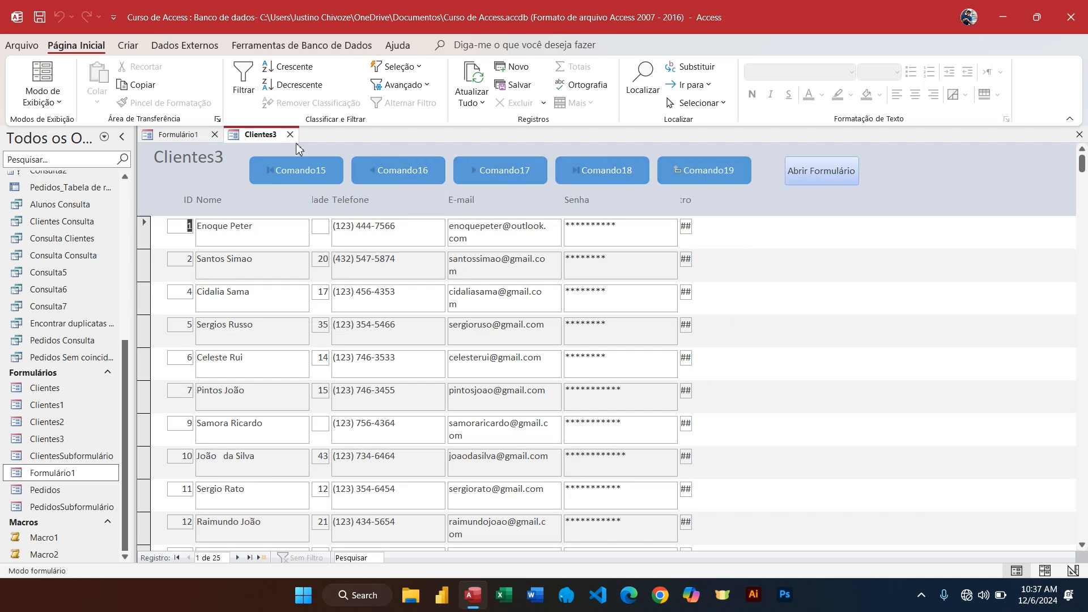
click(174, 136)
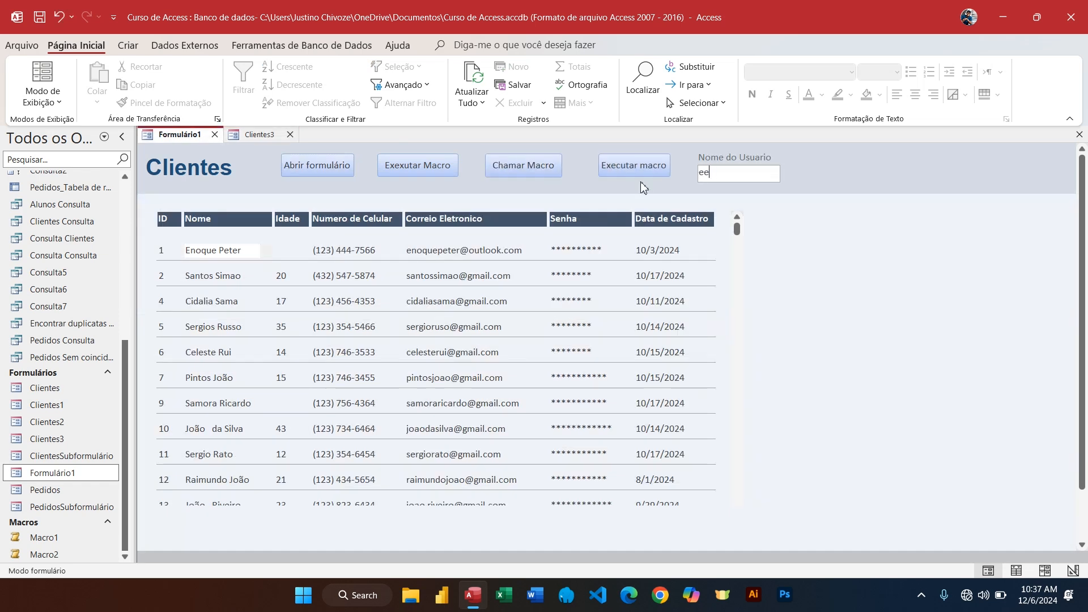
click(336, 165)
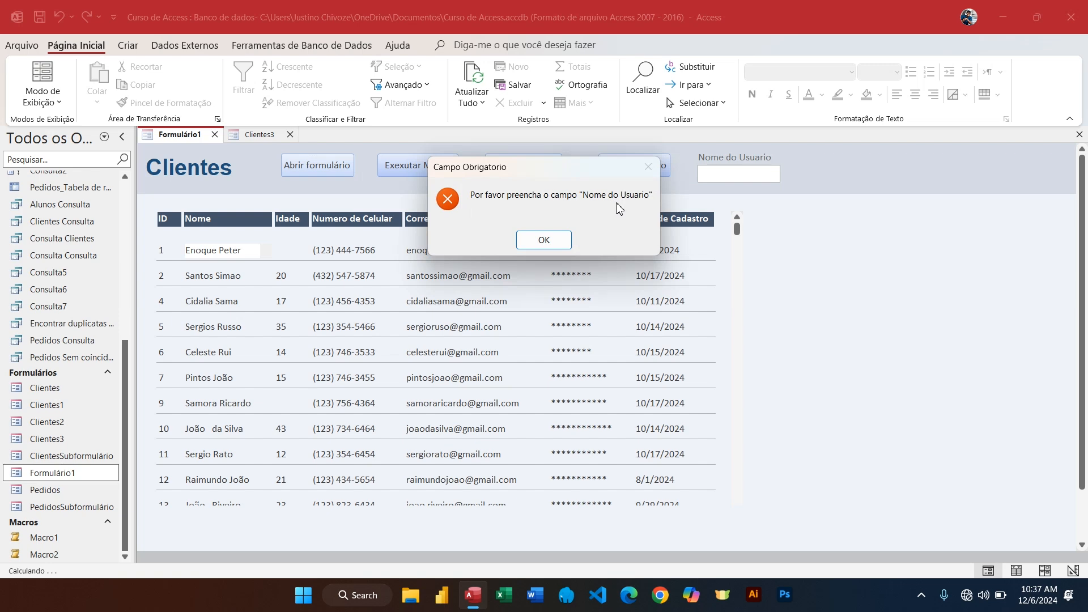
click(555, 236)
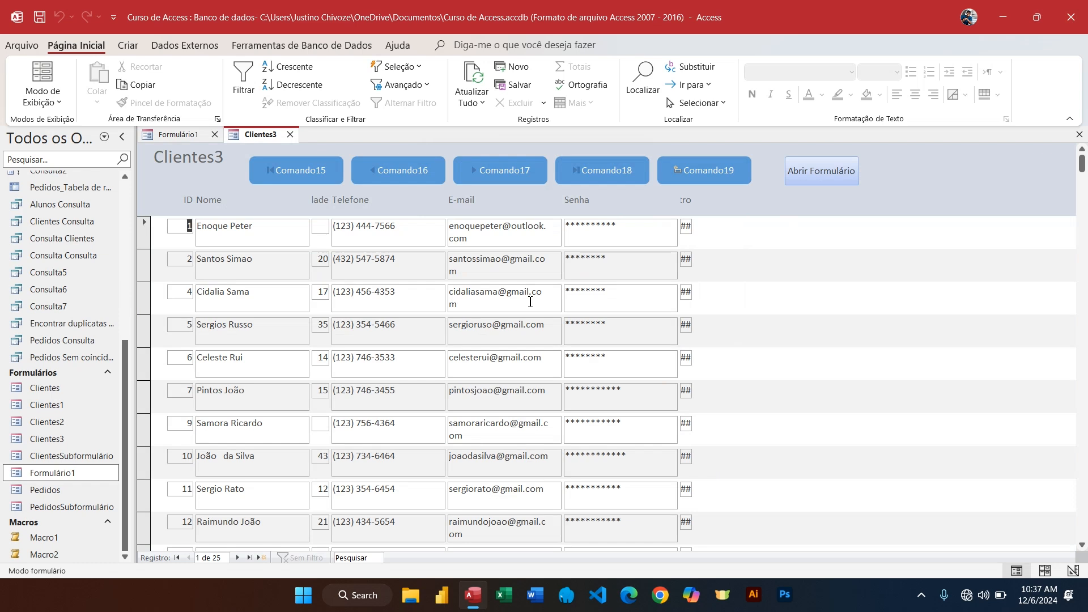
click(179, 134)
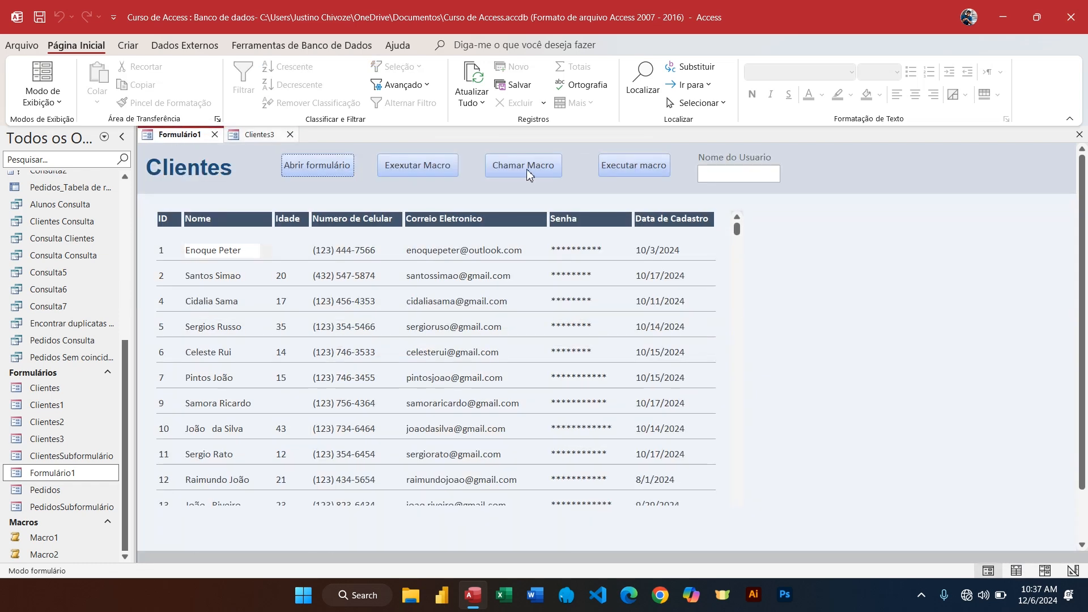
- Return Formulário1 to Design view and reopen the Abrir formulário button's embedded on-click macro at its CaixadeMensagem action
right_click(865, 191)
click(940, 239)
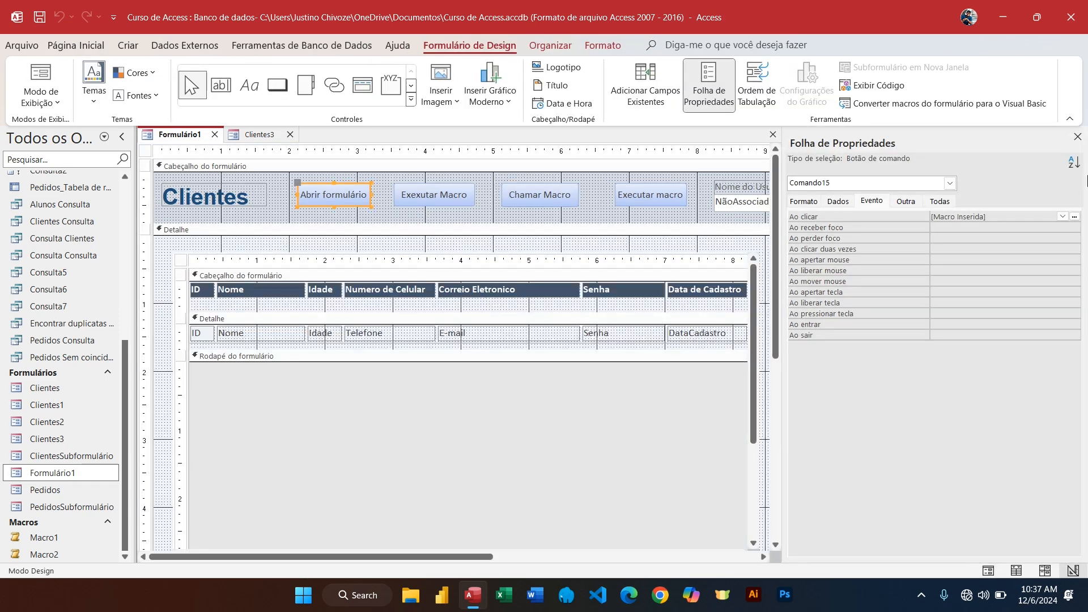
click(1076, 219)
click(267, 219)
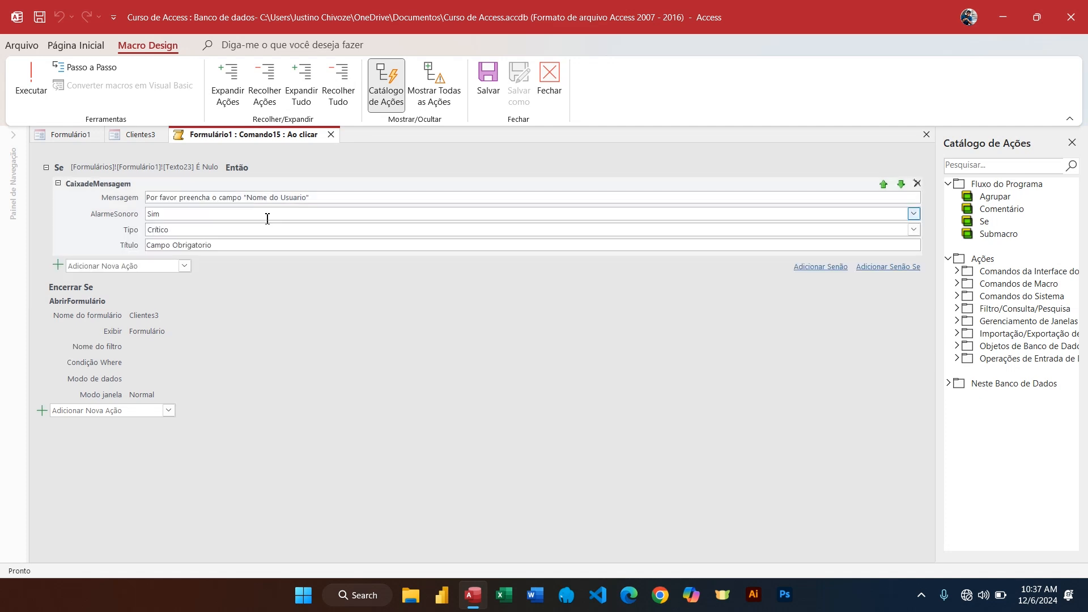
- Add a PararMacro action after CaixadeMensagem inside the macro's Se block
click(237, 277)
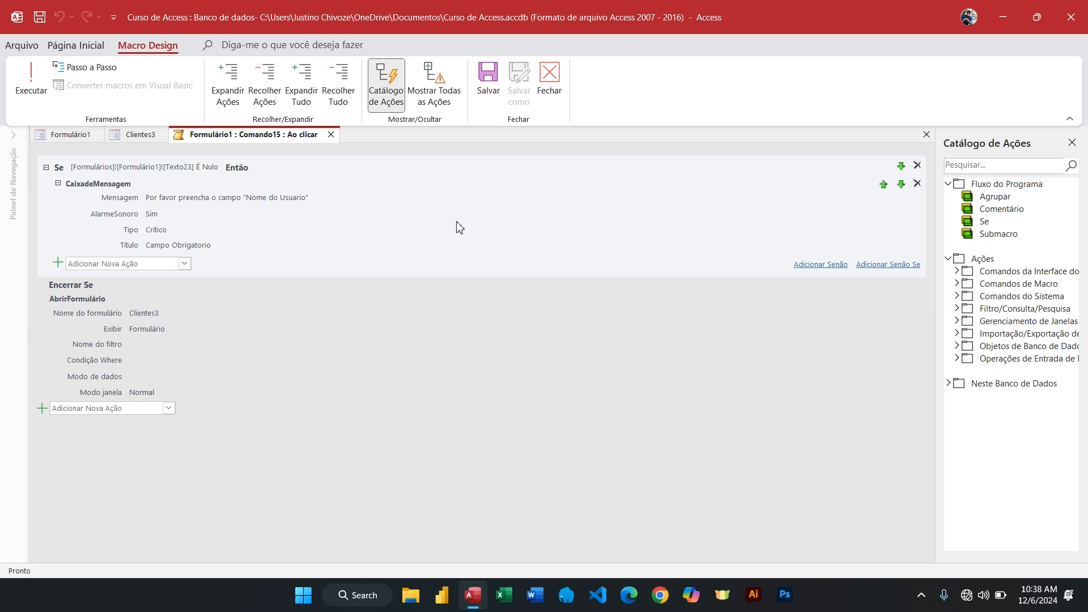
click(248, 184)
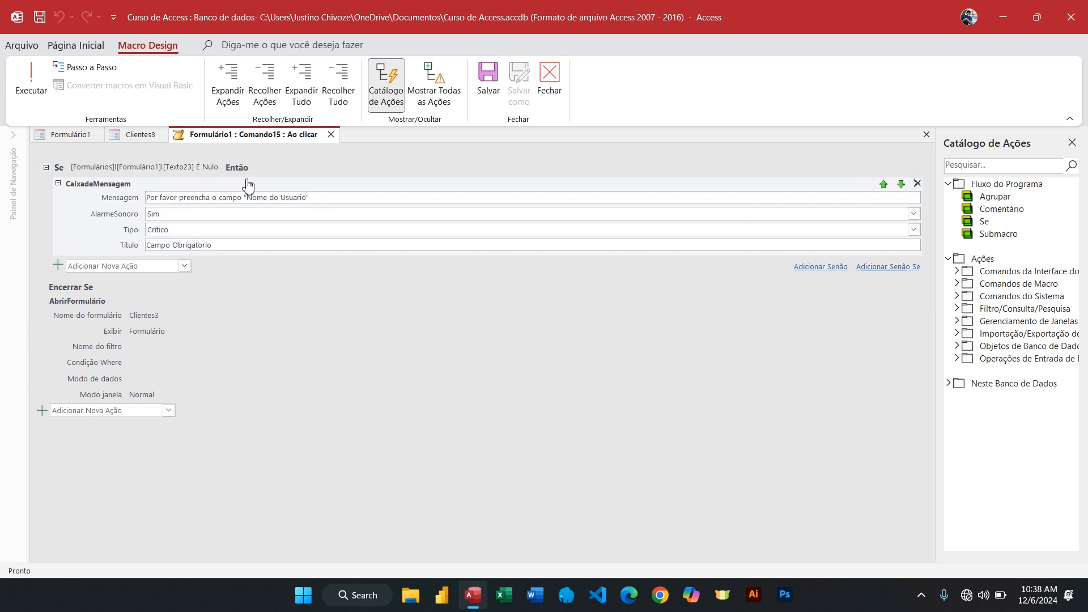
click(187, 166)
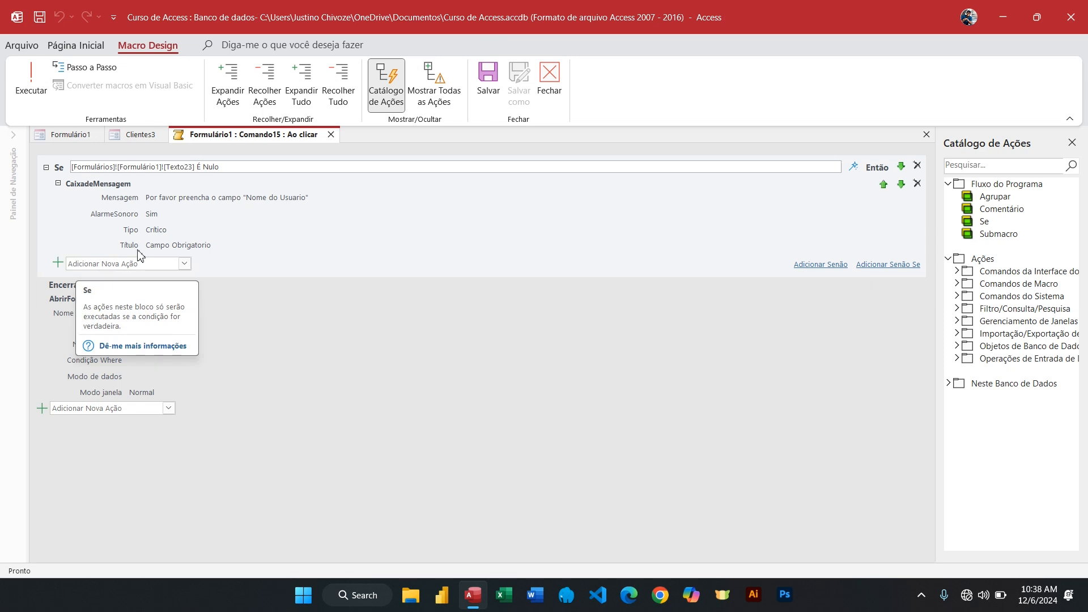
click(105, 264)
text(PararMacro)
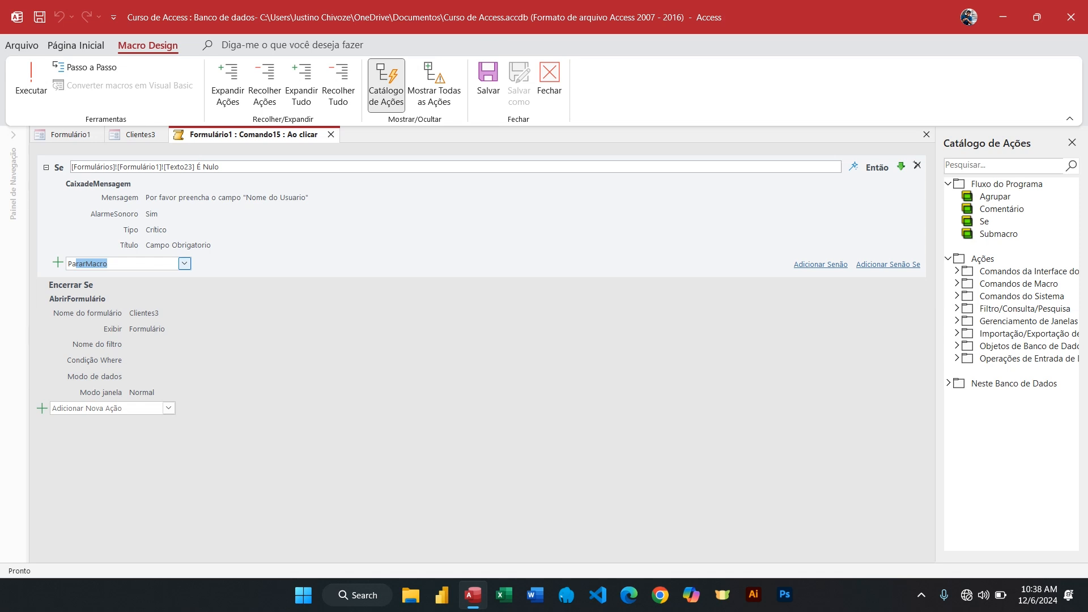
key(Return)
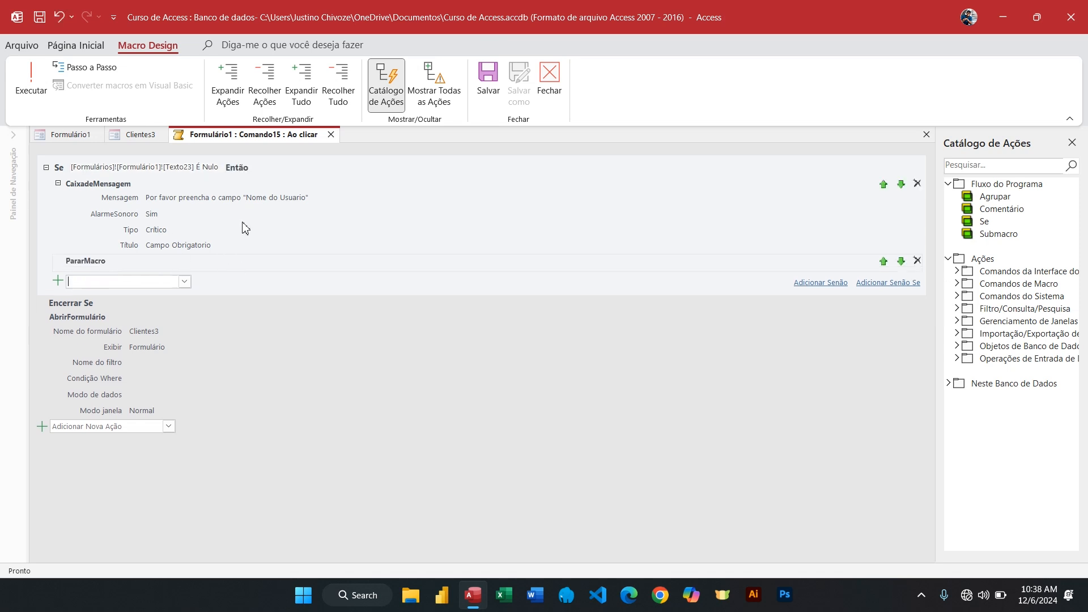
click(273, 236)
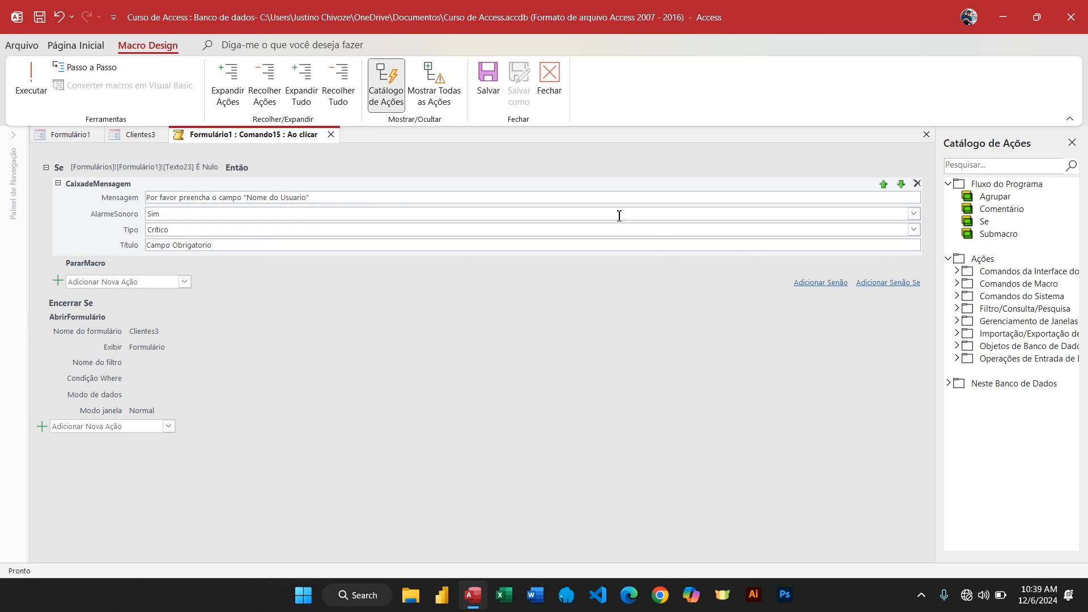
- Add a Senão branch to the Se block and move the AbrirFormulário action for Clientes3 into it, saving and closing the macro
mouse_move(328, 214)
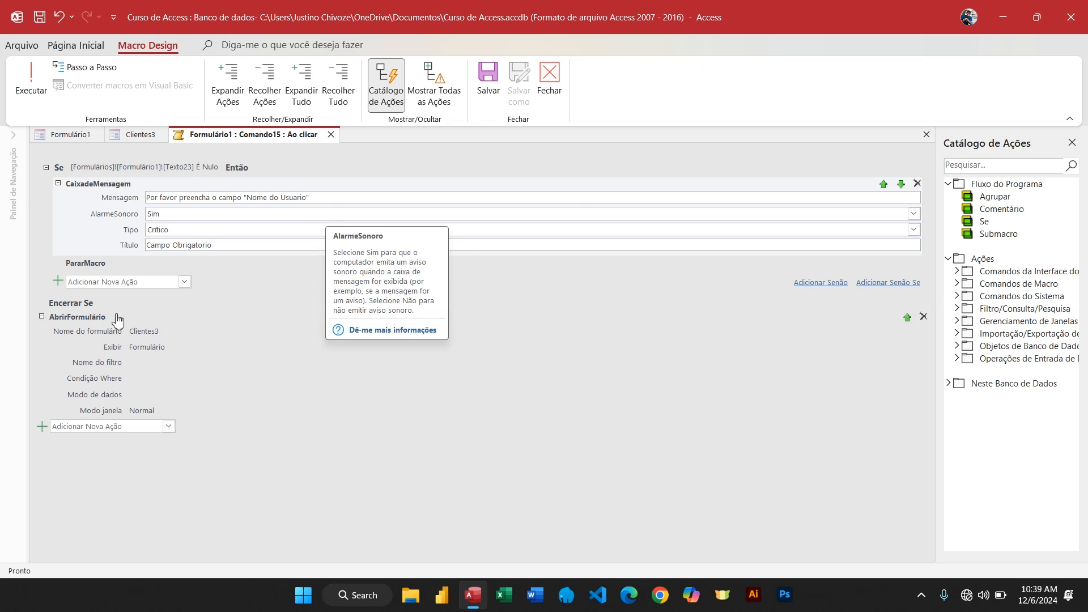
mouse_move(109, 345)
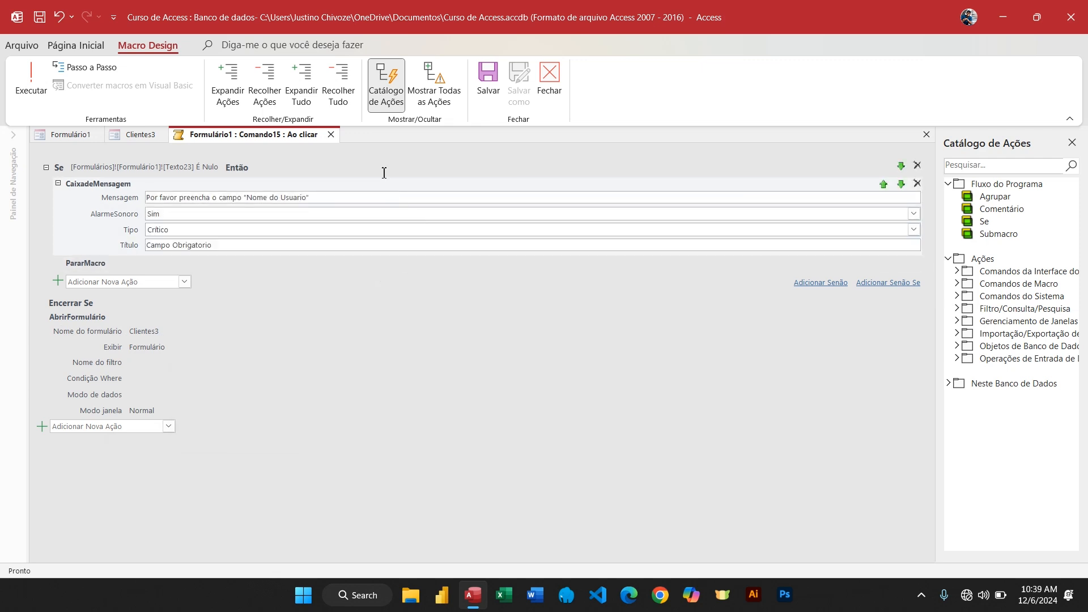
click(384, 173)
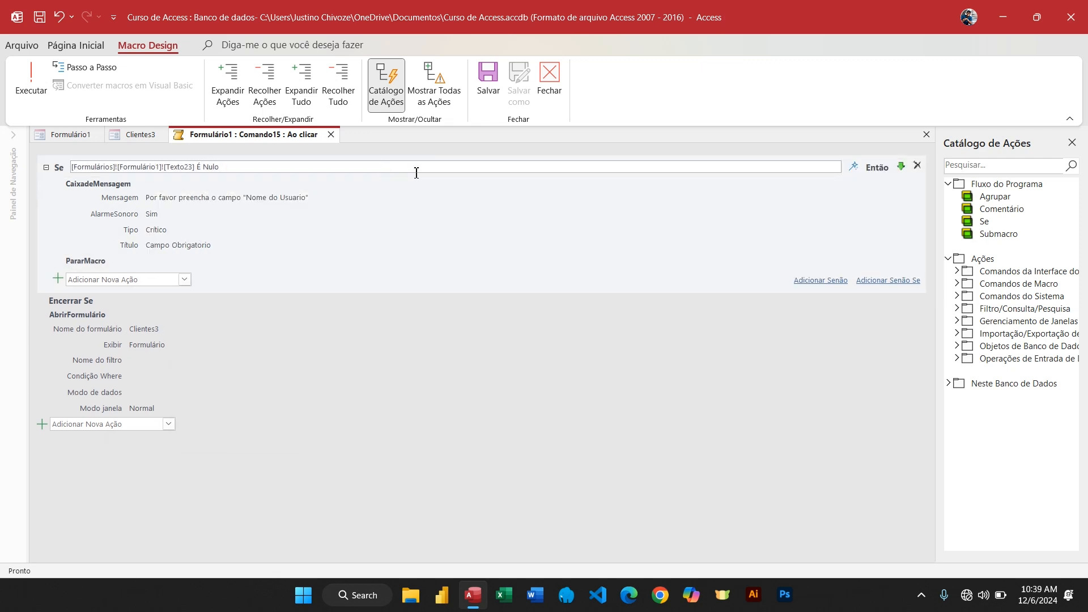
click(812, 281)
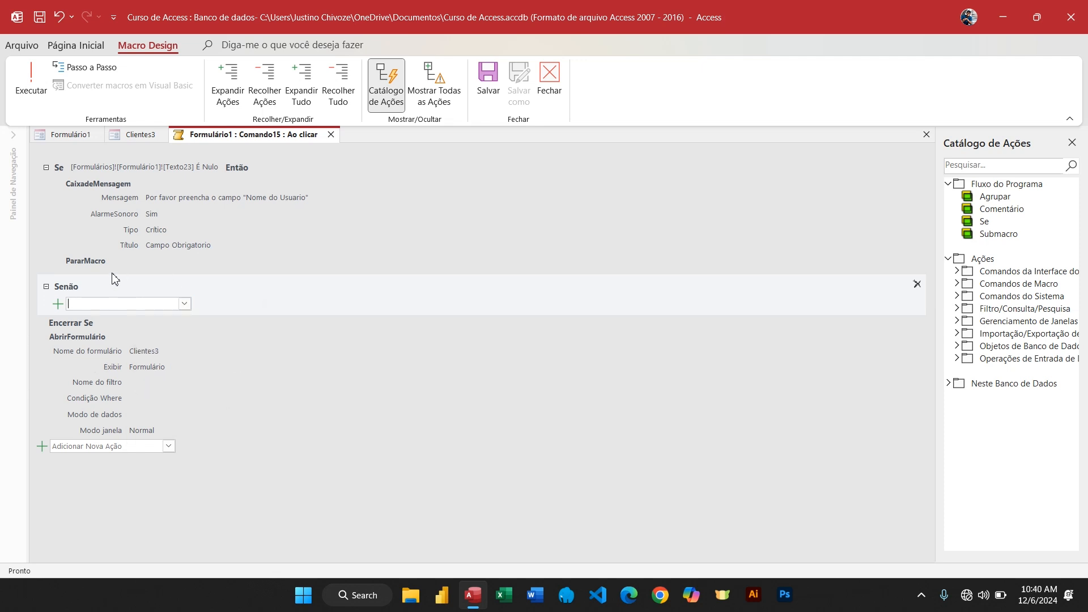
click(516, 372)
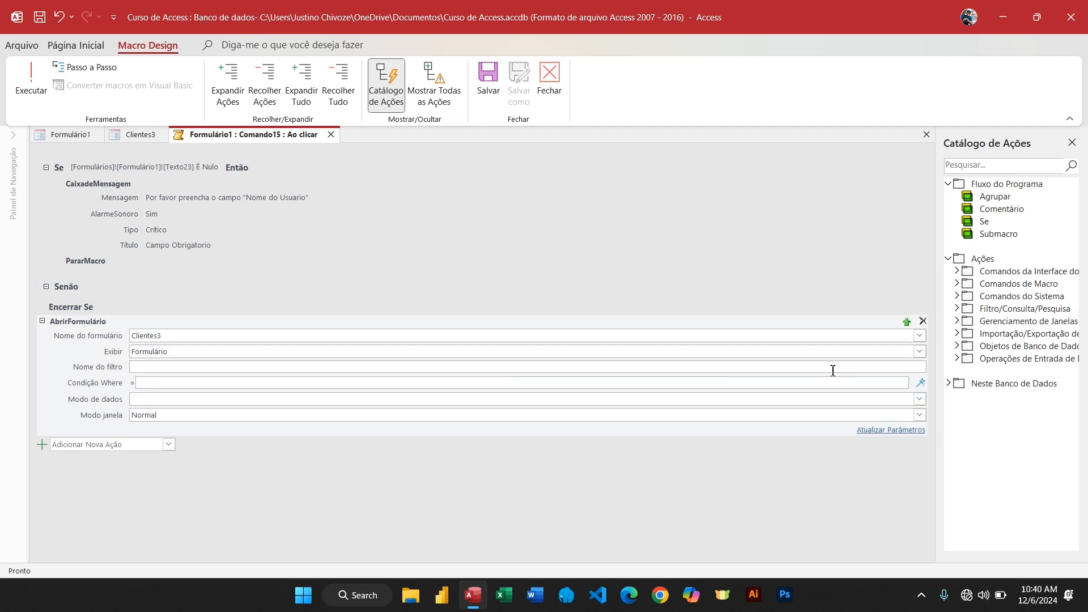
click(907, 322)
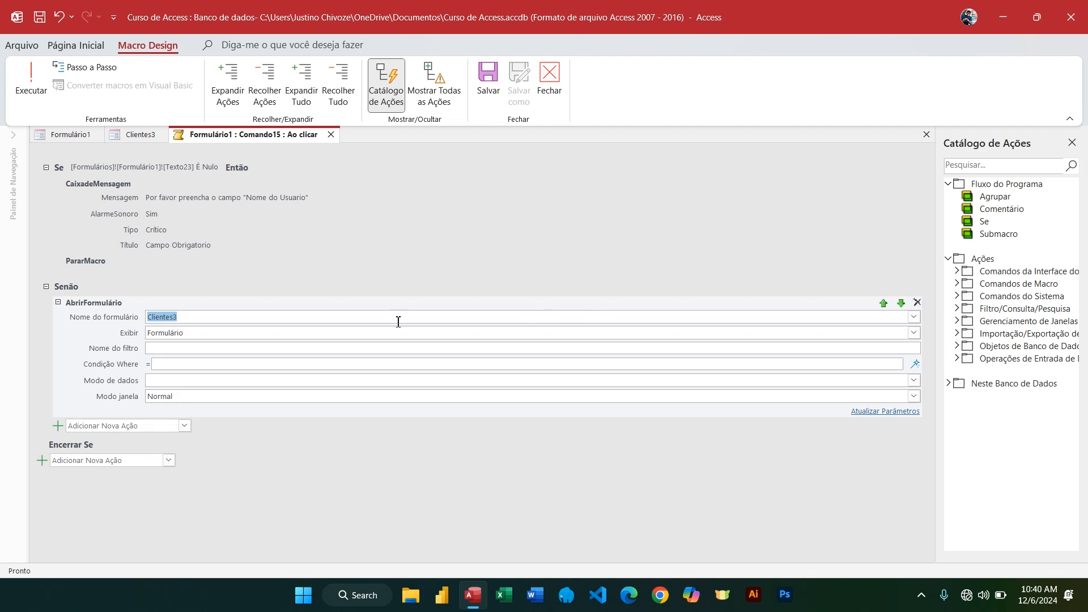
click(218, 449)
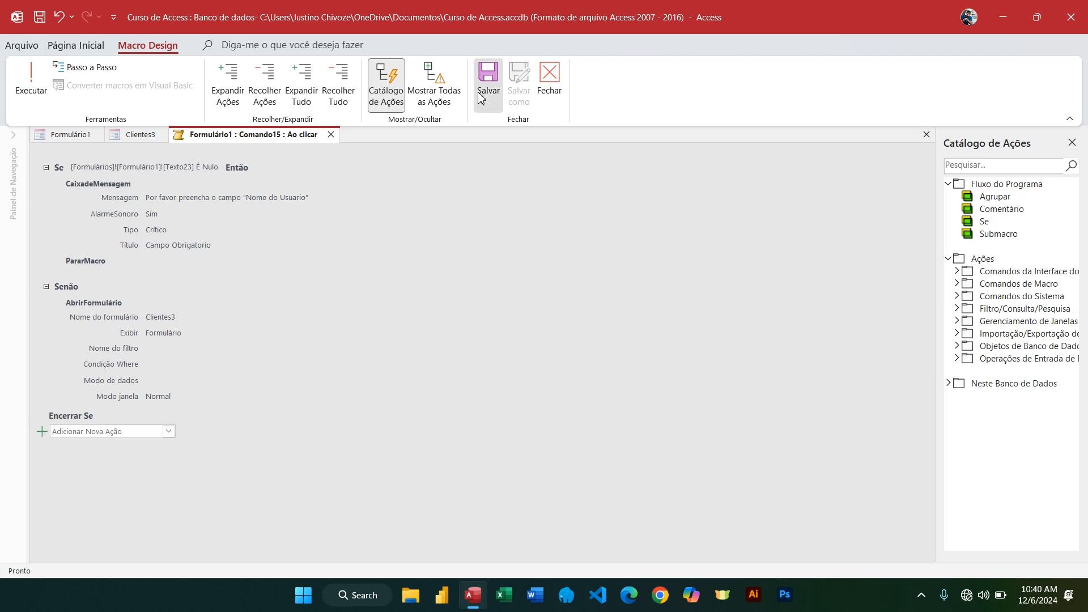
click(555, 89)
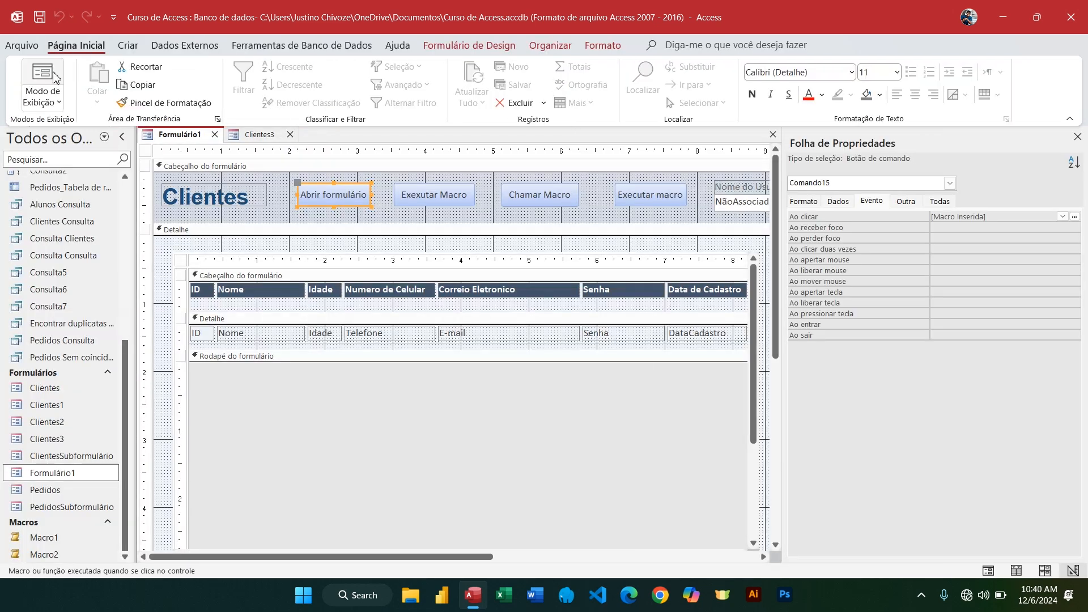
- Show Formulário1 in Form view, test the Abrir formulário button with "1111111" in Nome do Usuario, and return to Formulário1
click(50, 73)
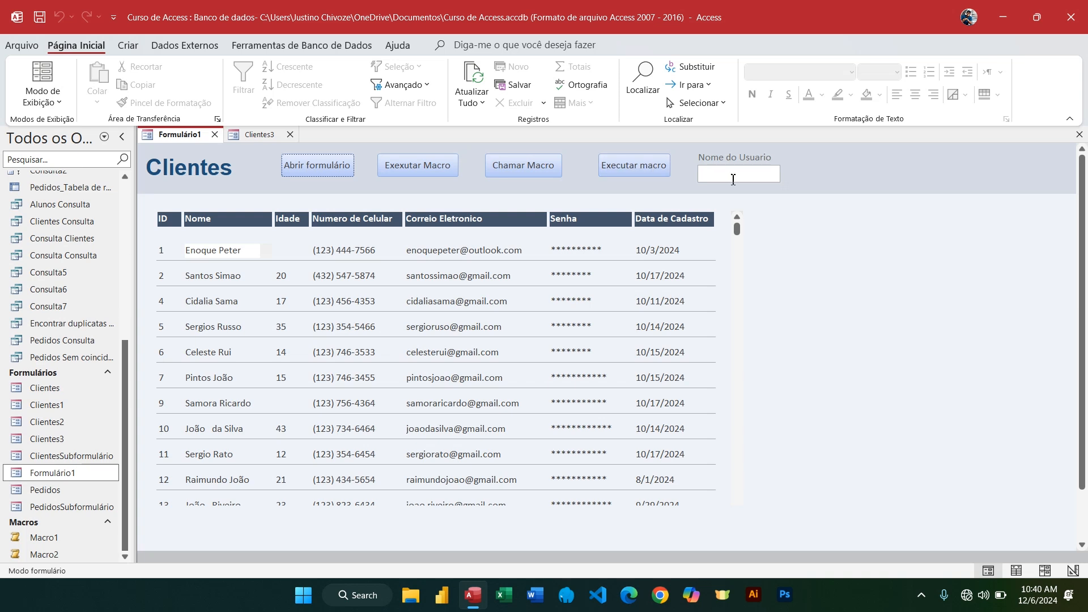
text(1111111)
click(298, 168)
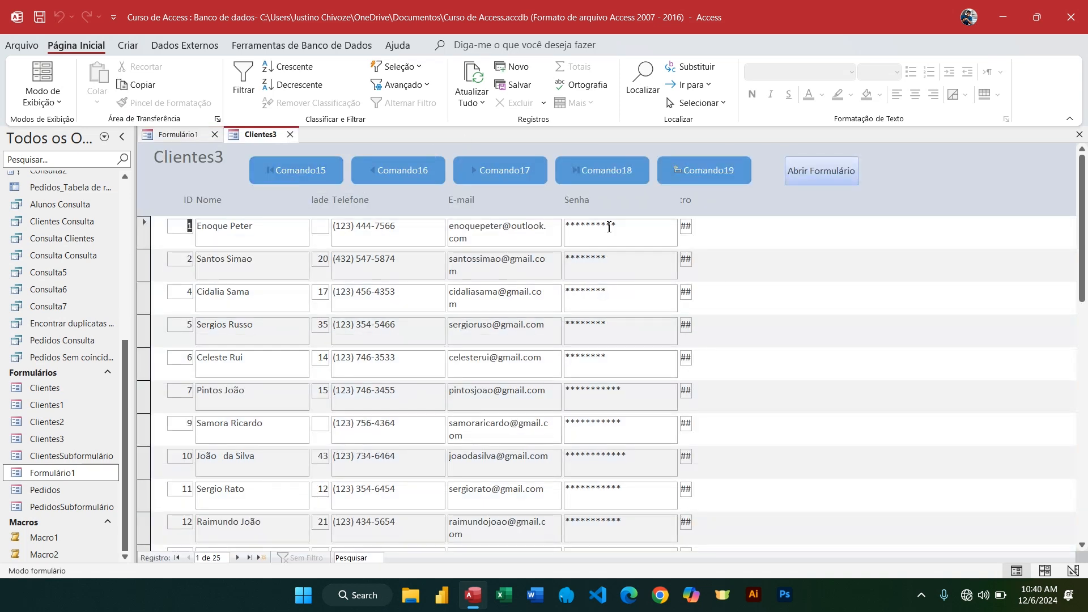
click(177, 135)
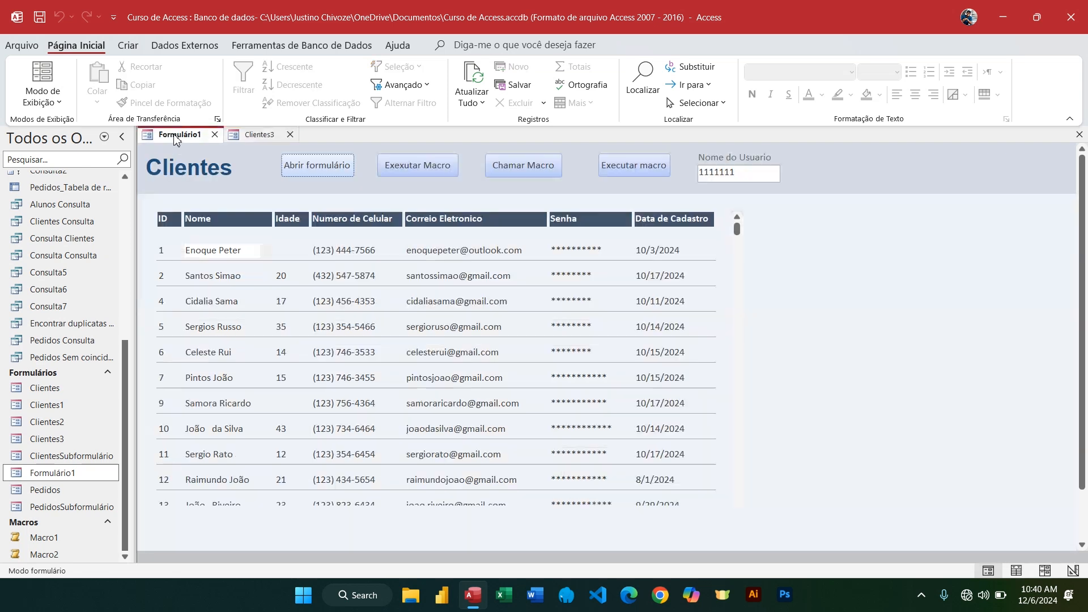
- Clear Nome do Usuario and test the Abrir formulário button repeatedly with the field empty, dismissing each message
click(610, 172)
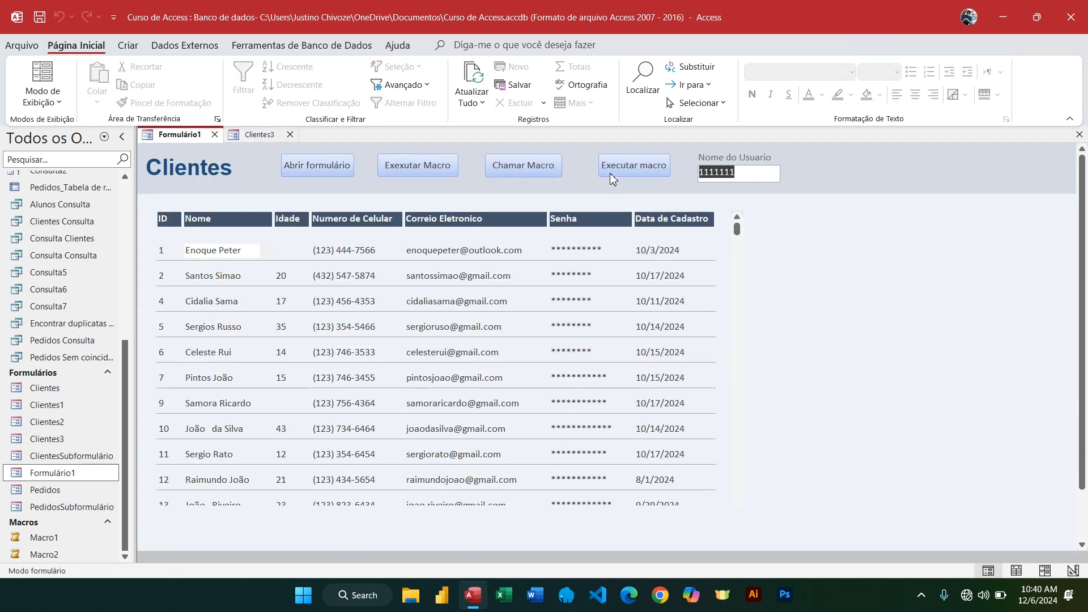
click(317, 165)
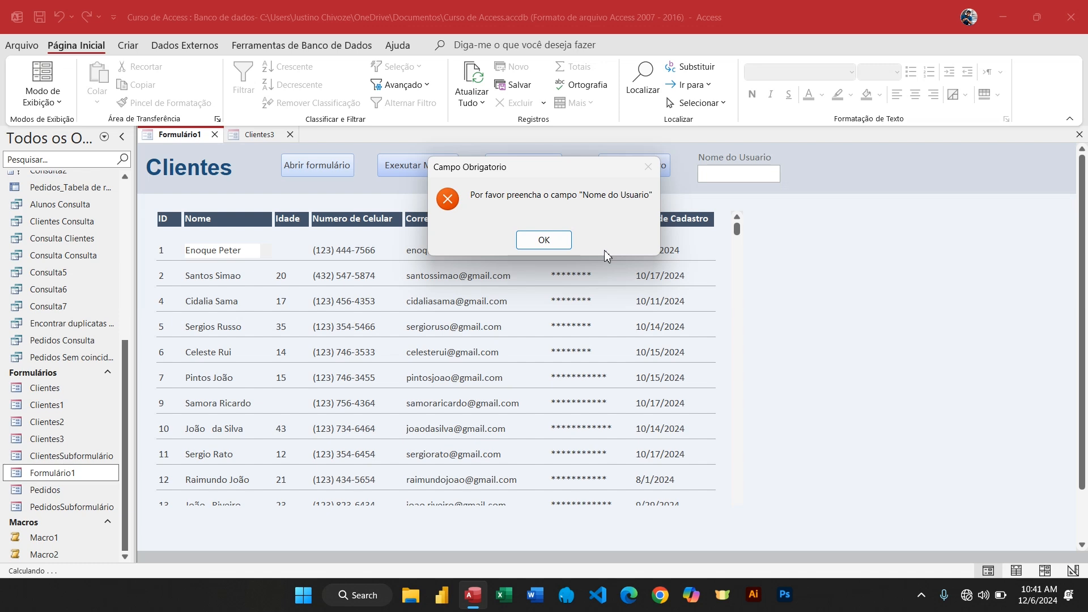
click(551, 245)
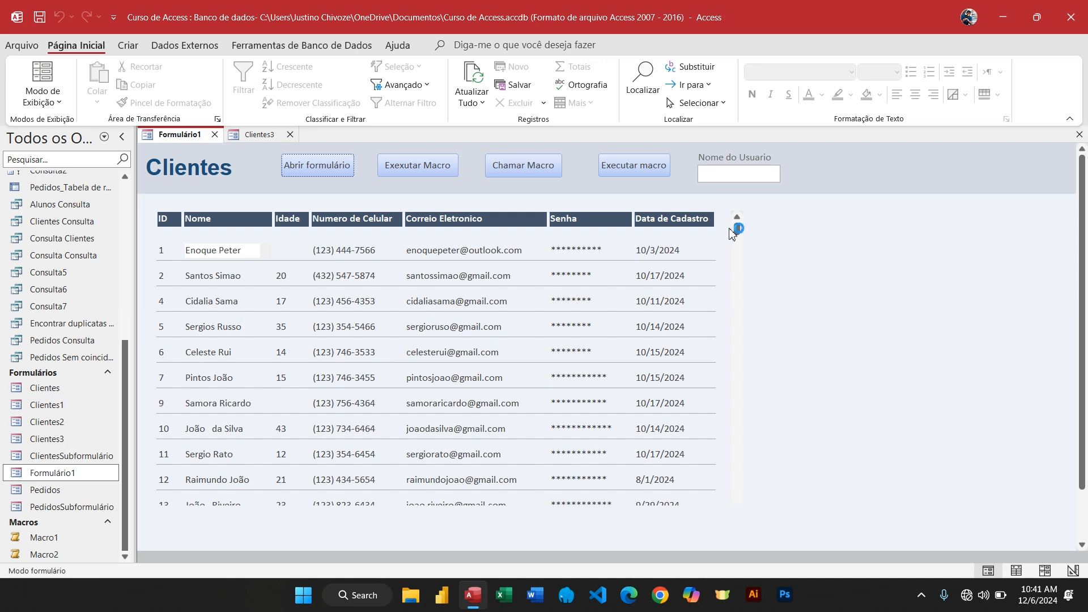
click(326, 171)
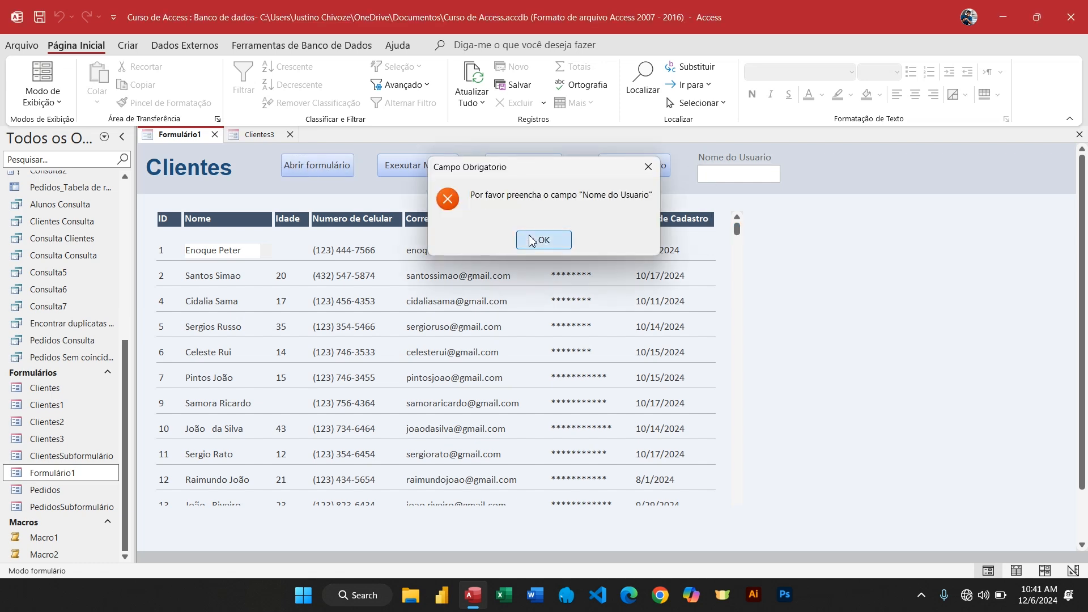
click(531, 240)
click(318, 171)
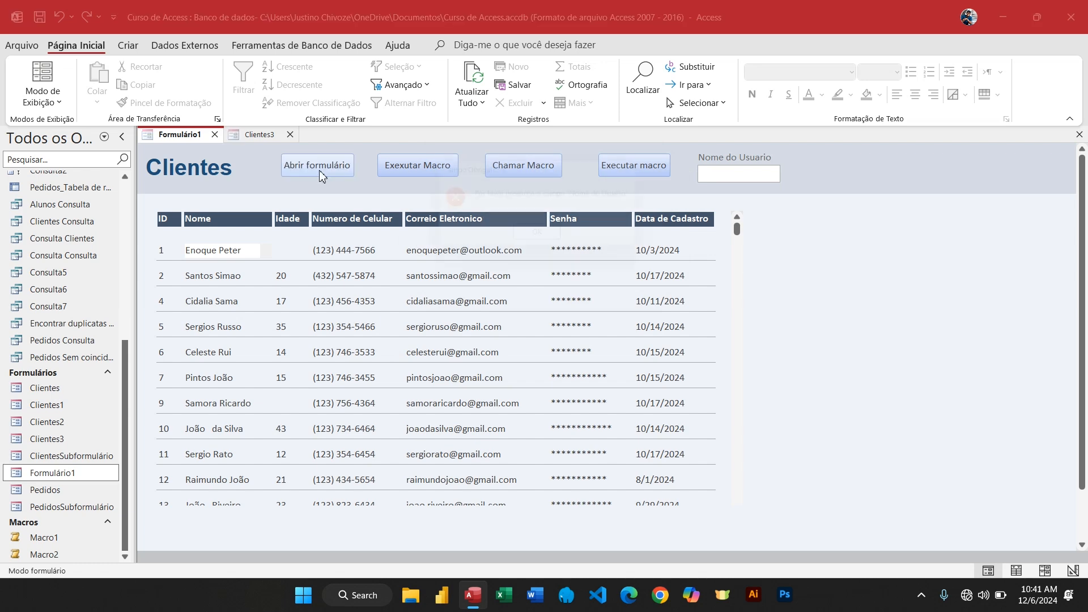
click(527, 245)
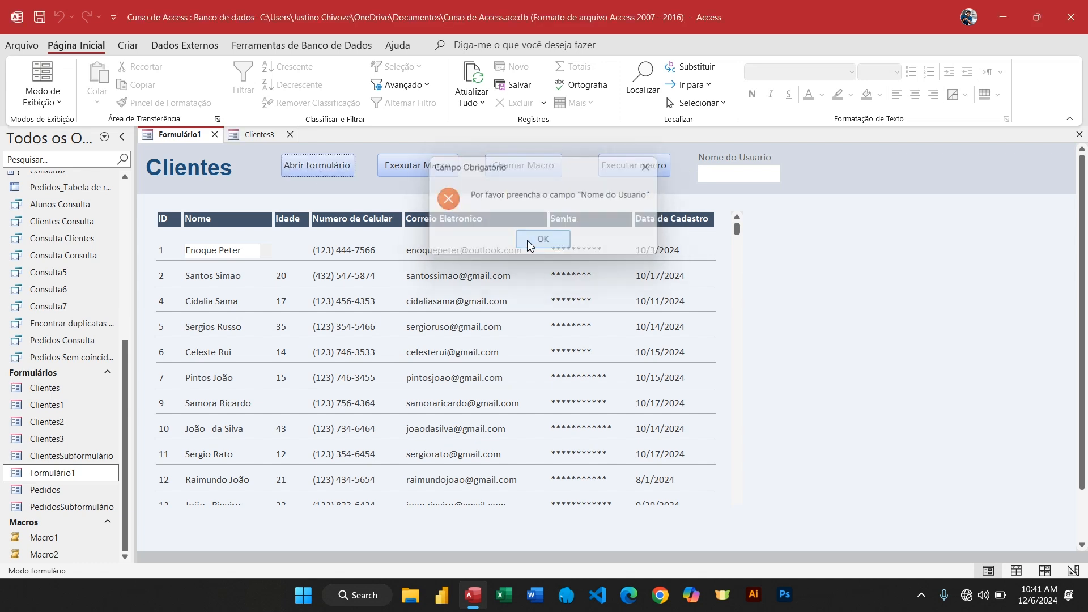
click(338, 169)
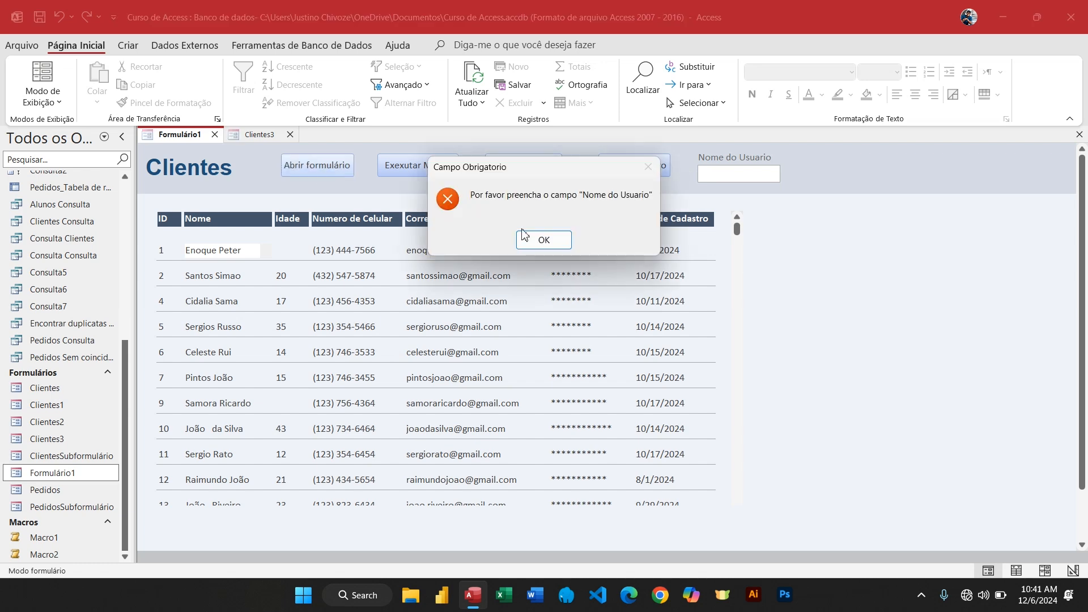
click(541, 241)
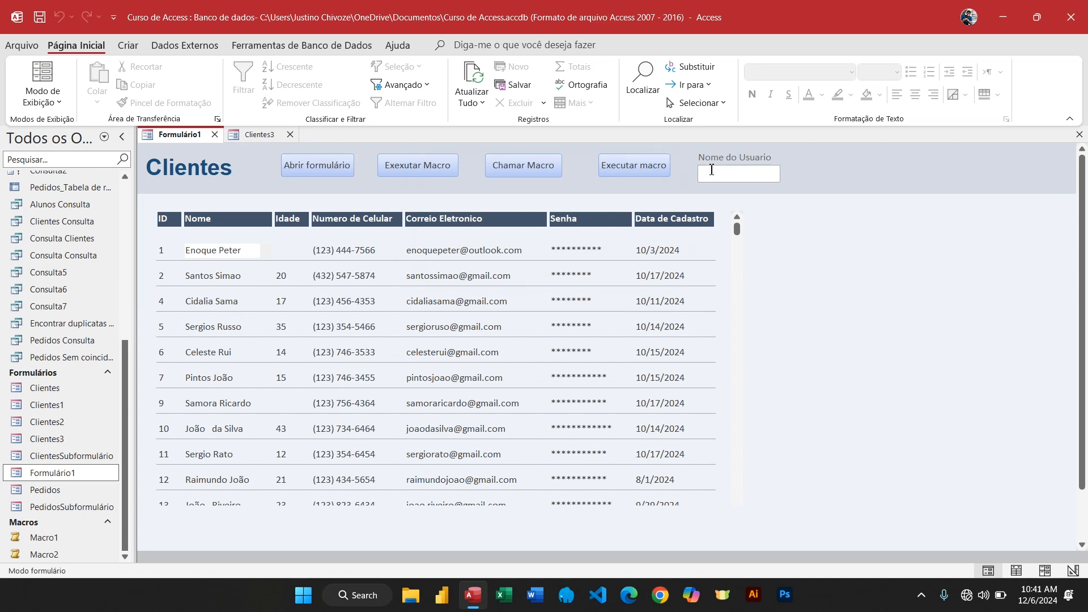
- Test the Abrir formulário button with "eeeeeeee" in Nome do Usuario and return to Formulário1
click(711, 171)
text(eeeeeeee)
click(334, 171)
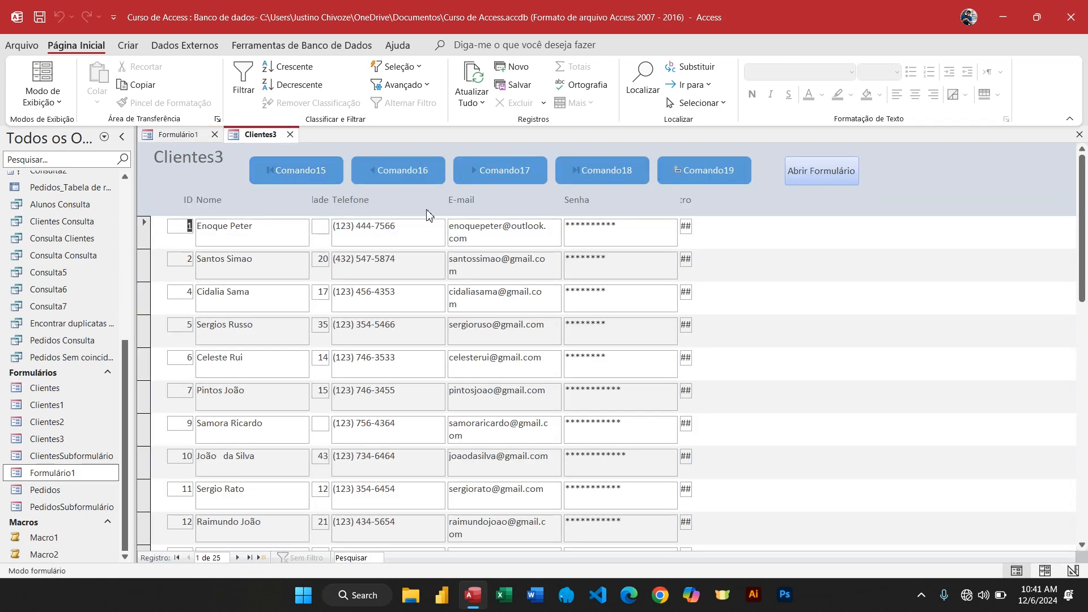
click(172, 135)
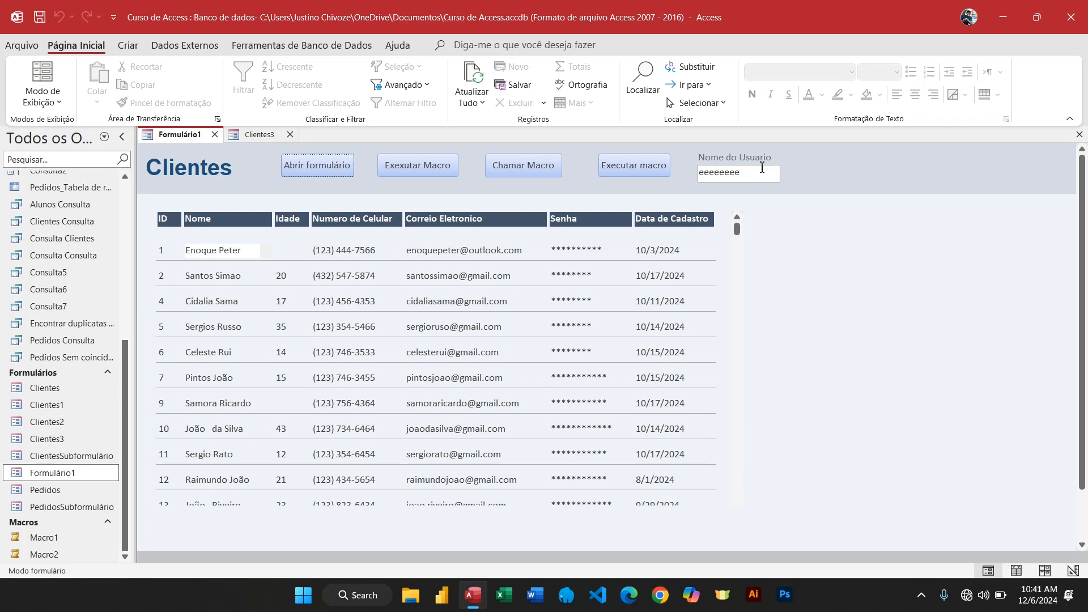
- Erase the text in Nome do Usuario and test the Abrir formulário button twice more, dismissing each message
click(716, 179)
text(eeeeeeee)
key(BackSpace)
key(BackSpace)
key(BackSpace)
key(BackSpace)
key(BackSpace)
key(BackSpace)
key(BackSpace)
click(345, 168)
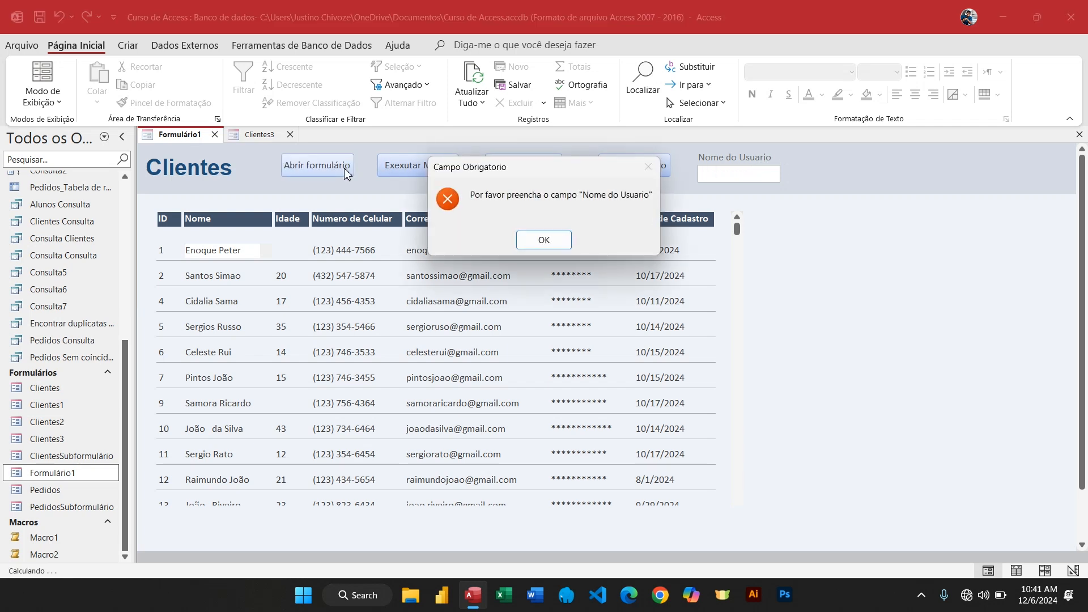
click(547, 240)
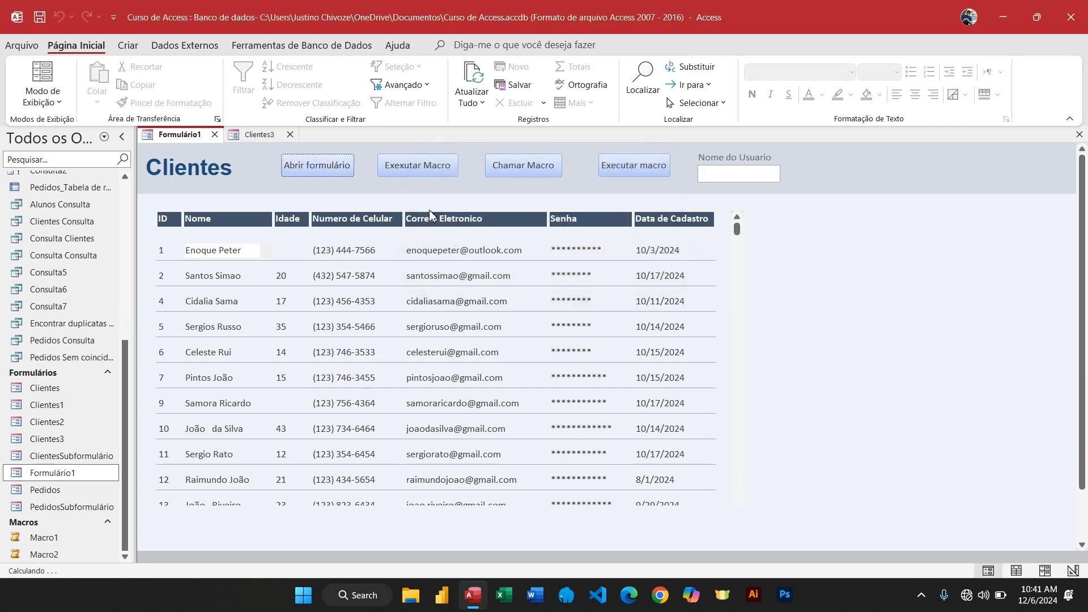
click(335, 167)
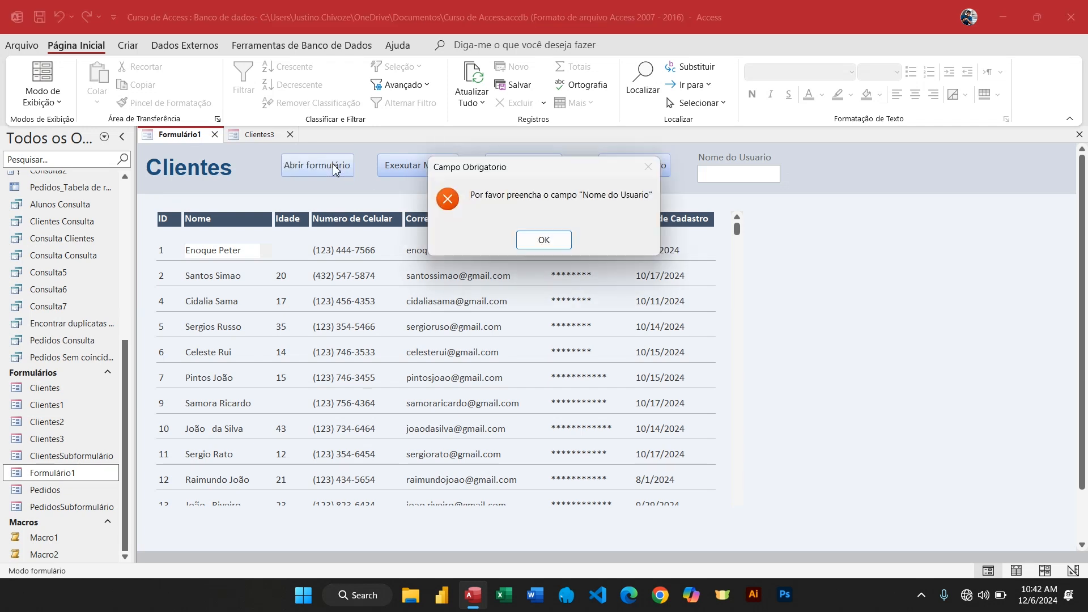
click(544, 241)
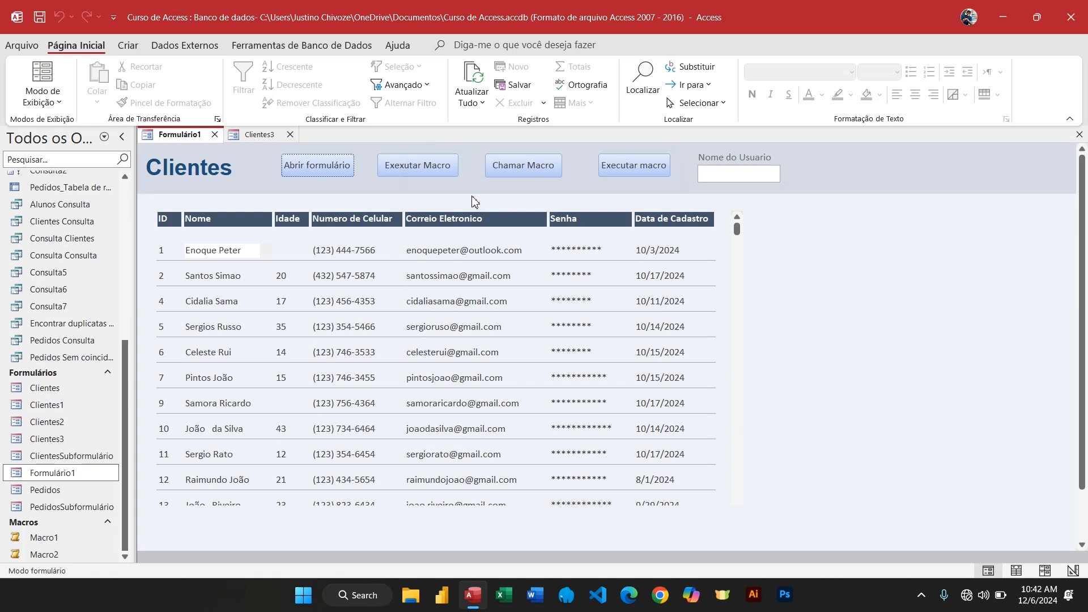